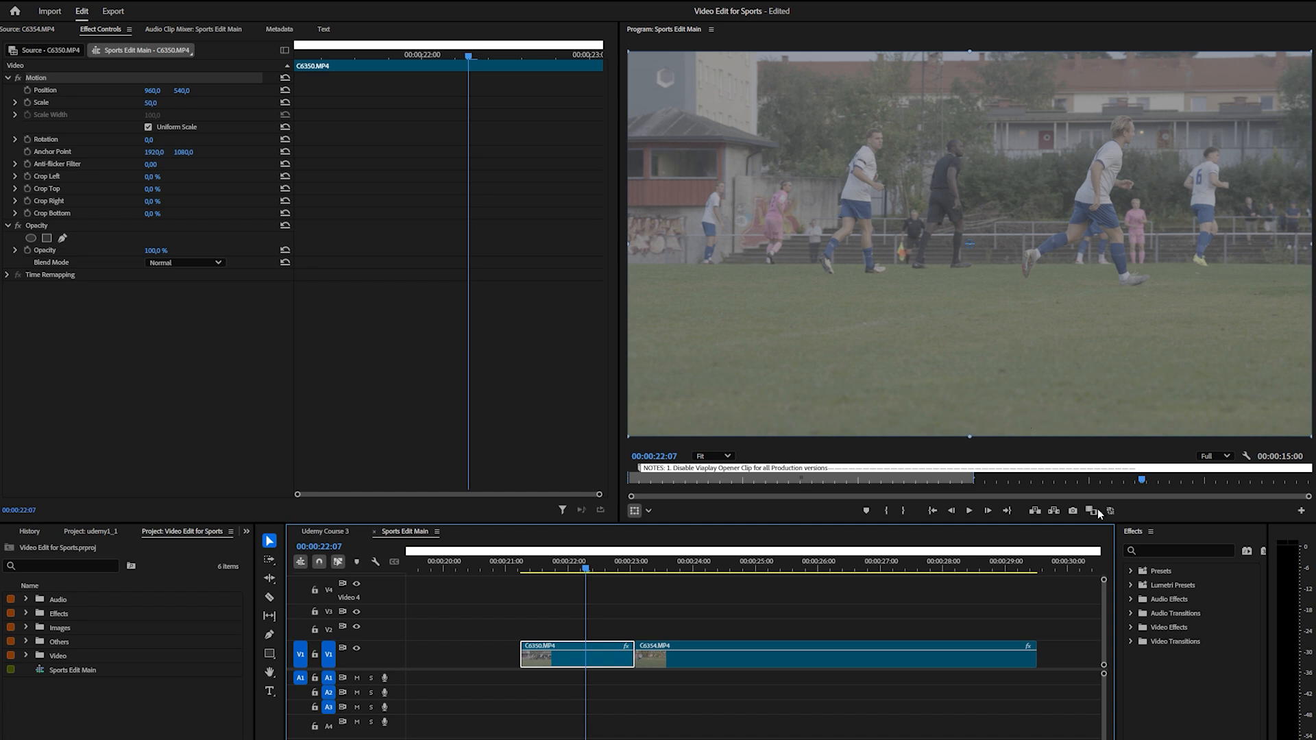
# Apply the Lumetri Color effect to the C6350.MP4 clip on track V1
pyautogui.click(1179, 550)
pyautogui.write('lumetri')
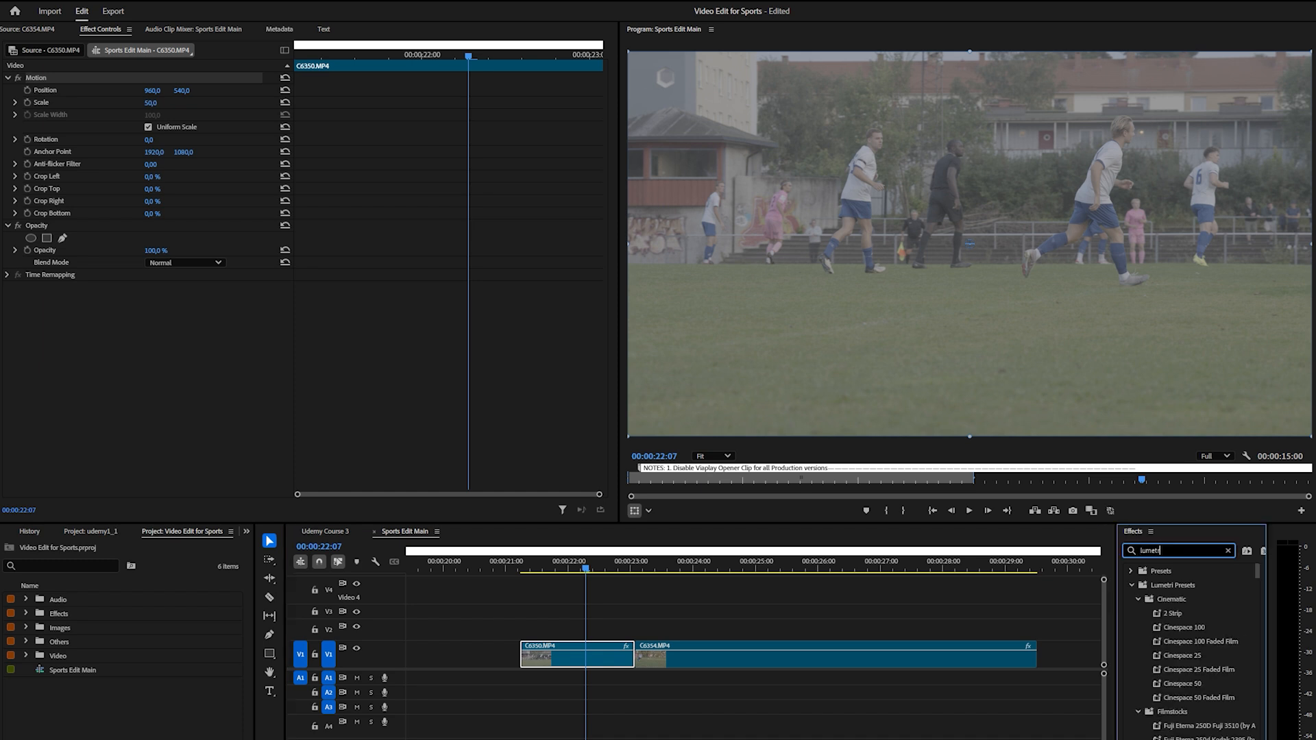
pyautogui.write(' co')
pyautogui.moveTo(1165, 657); pyautogui.dragTo(569, 665)
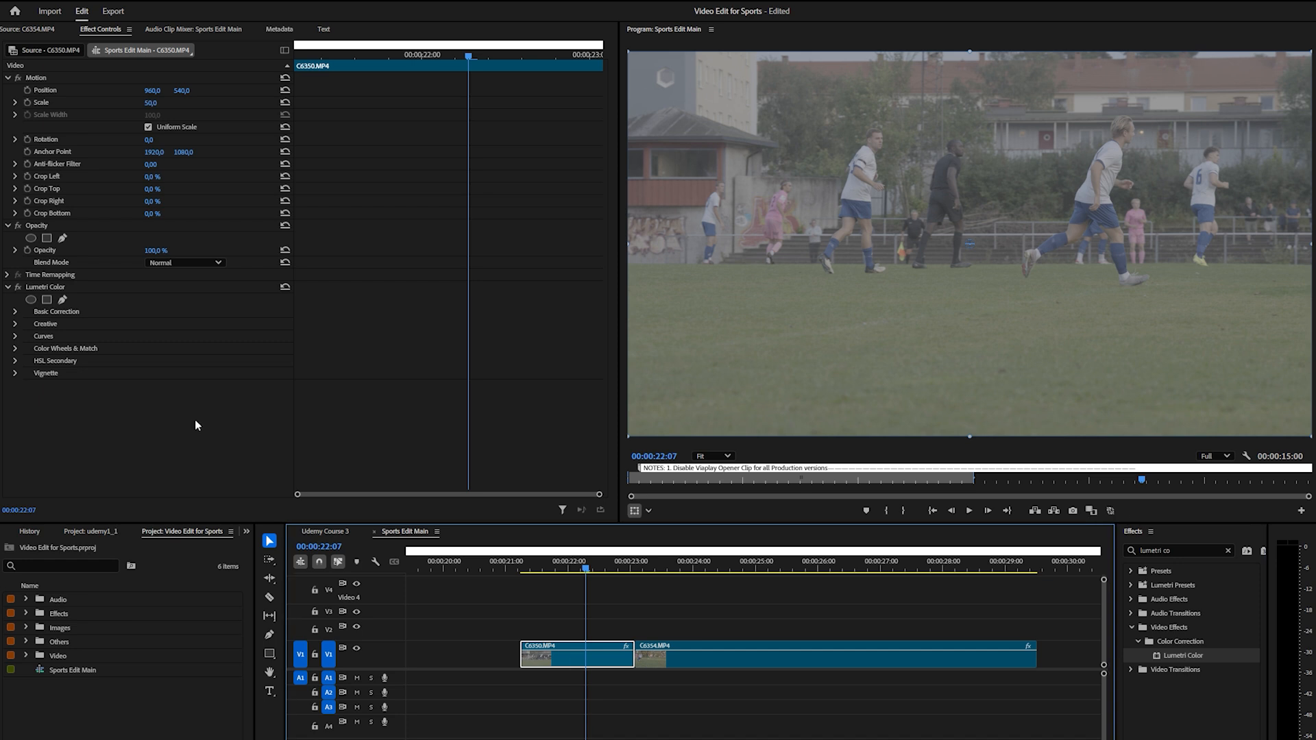
# In the Lumetri Basic Correction of C6350.MP4, set Tint to -3,0 and Saturation to 111,0
pyautogui.click(16, 312)
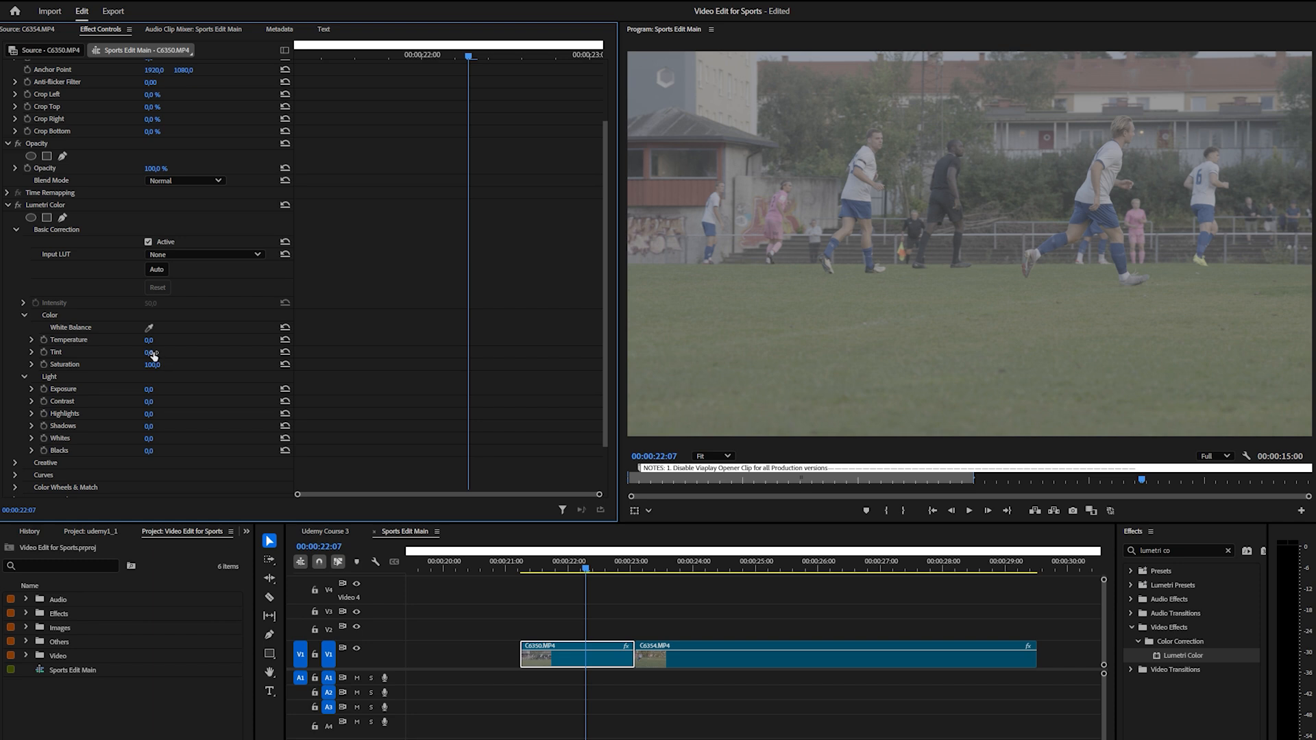
pyautogui.moveTo(153, 355); pyautogui.dragTo(171, 356)
pyautogui.moveTo(151, 354); pyautogui.dragTo(147, 352)
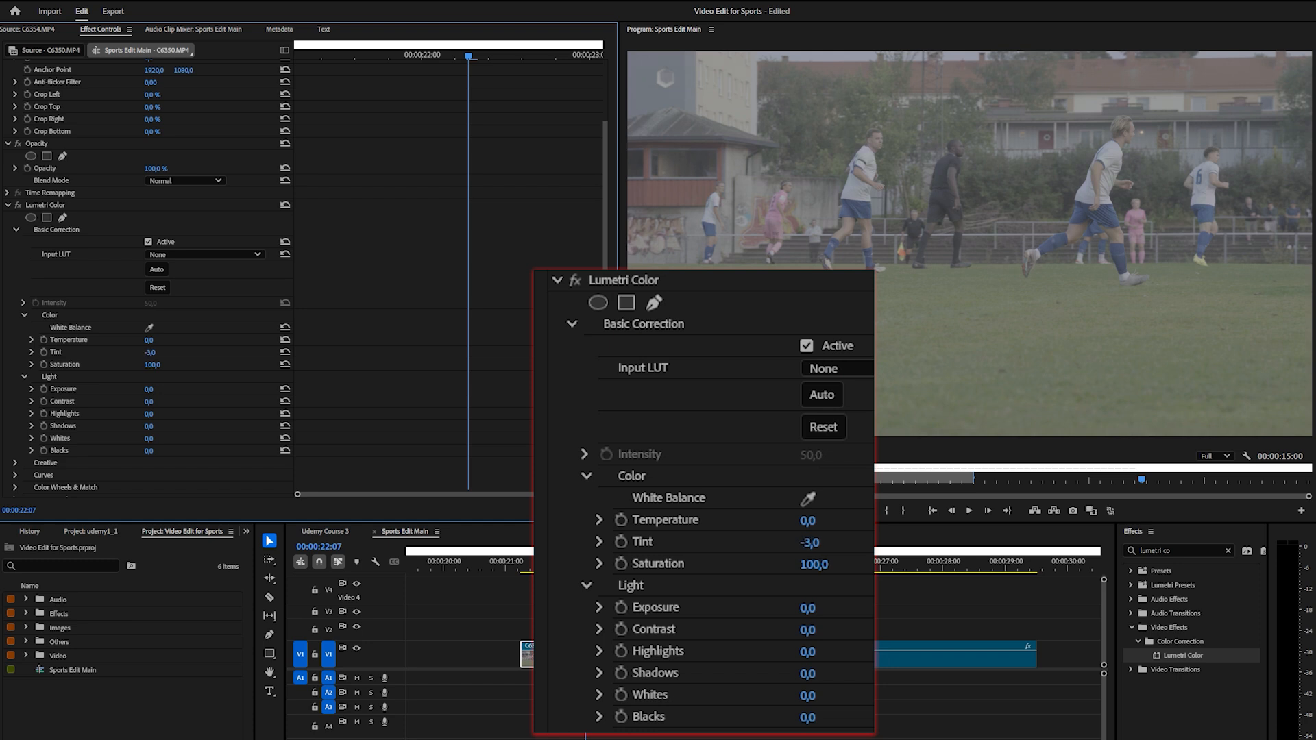
pyautogui.moveTo(151, 365)
pyautogui.mouseDown()
pyautogui.moveTo(189, 364)
pyautogui.moveTo(130, 365)
pyautogui.mouseUp()
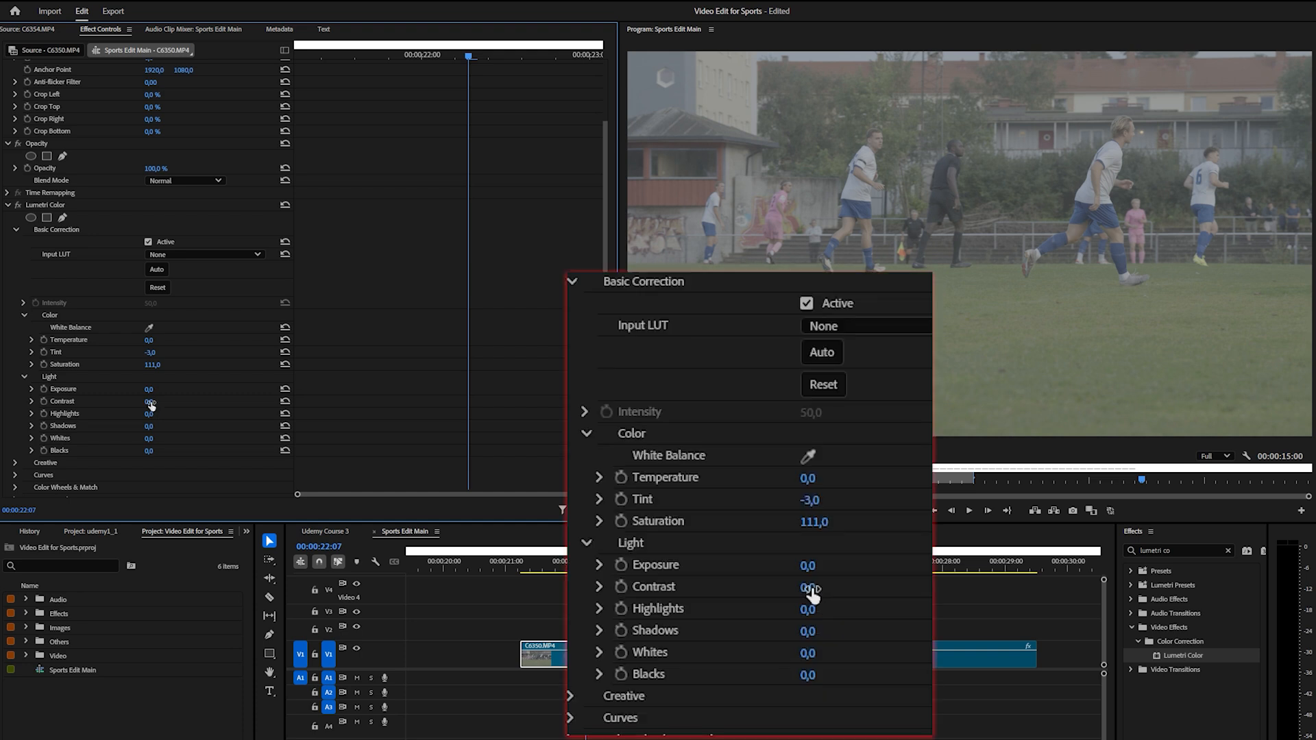
# In the Light settings of Basic Correction, set Contrast to 36,0, Highlights to 43,5 and Shadows to -62,5
pyautogui.moveTo(149, 402)
pyautogui.mouseDown()
pyautogui.moveTo(186, 402)
pyautogui.moveTo(172, 402)
pyautogui.mouseUp()
pyautogui.click(32, 426)
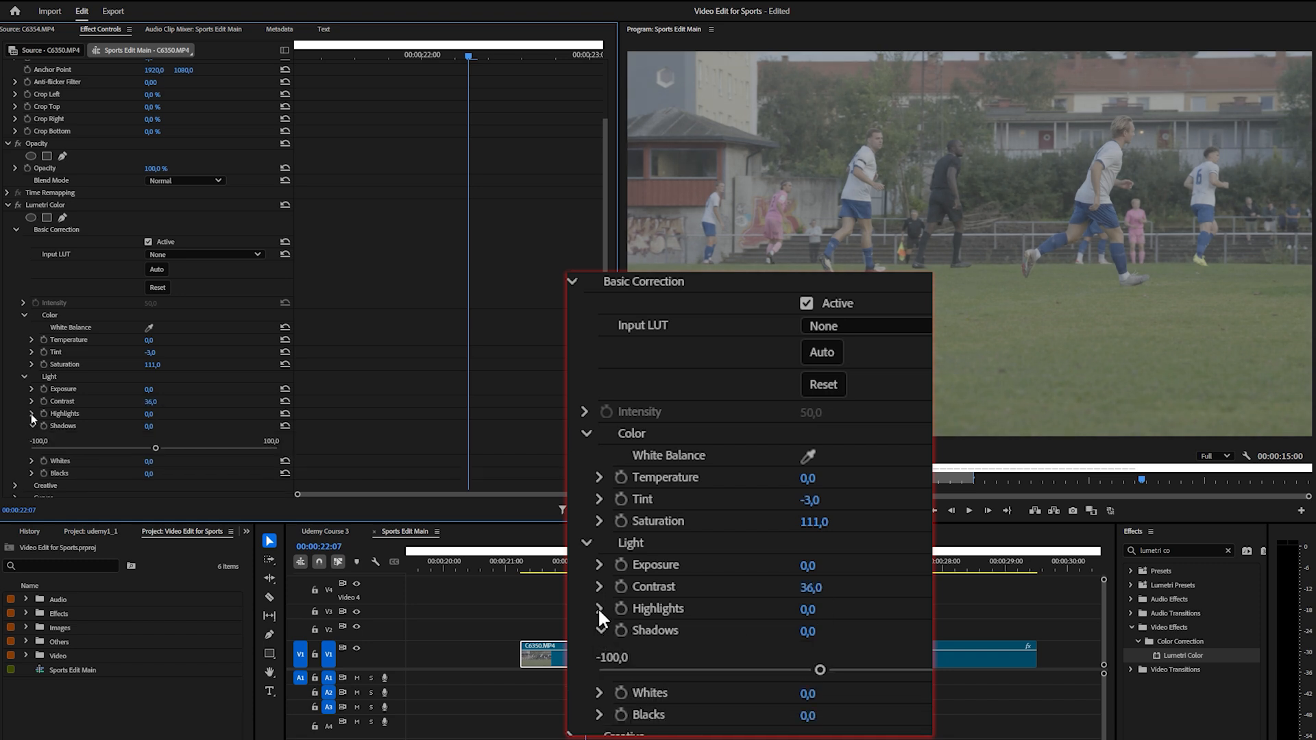
pyautogui.click(31, 413)
pyautogui.moveTo(156, 438); pyautogui.dragTo(76, 473)
pyautogui.moveTo(137, 436); pyautogui.dragTo(208, 441)
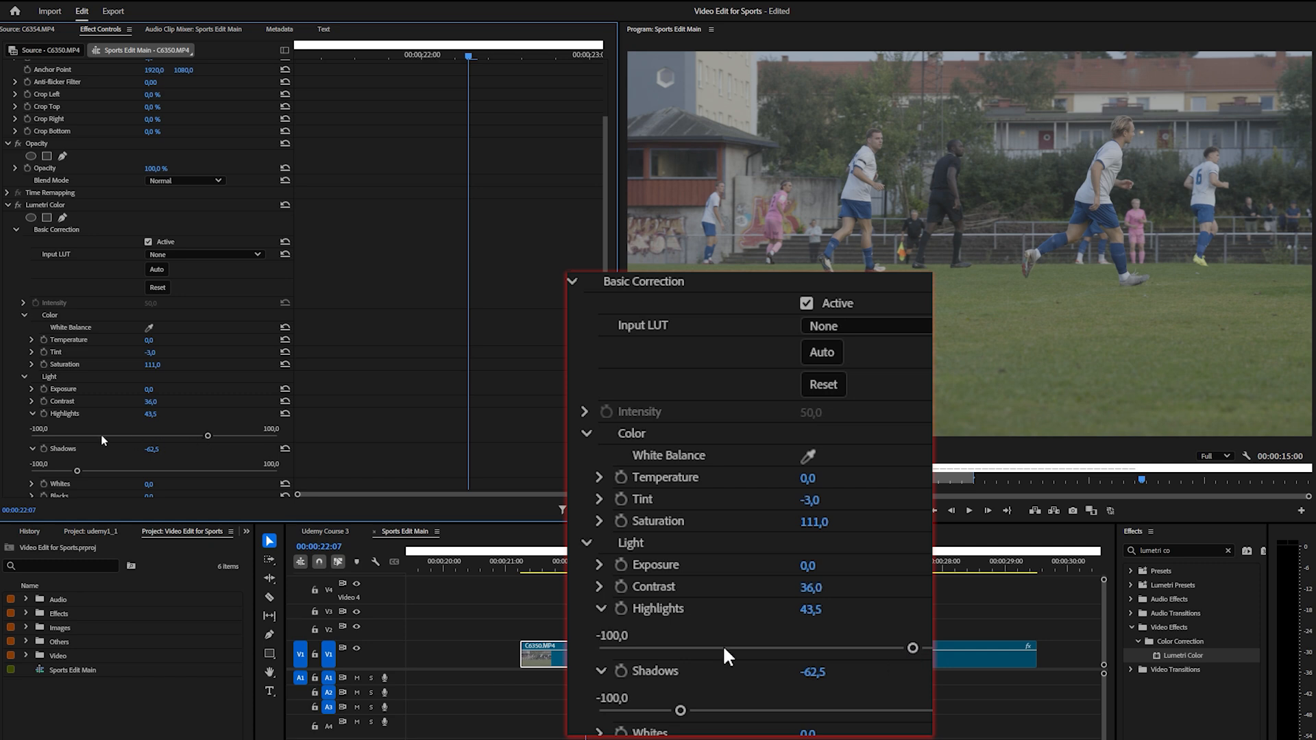
# Set the Lumetri Saturation to 128,7 and toggle the effect to compare the clip with and without the correction
pyautogui.scroll(-1, 103, 439)
pyautogui.scroll(-2, 131, 436)
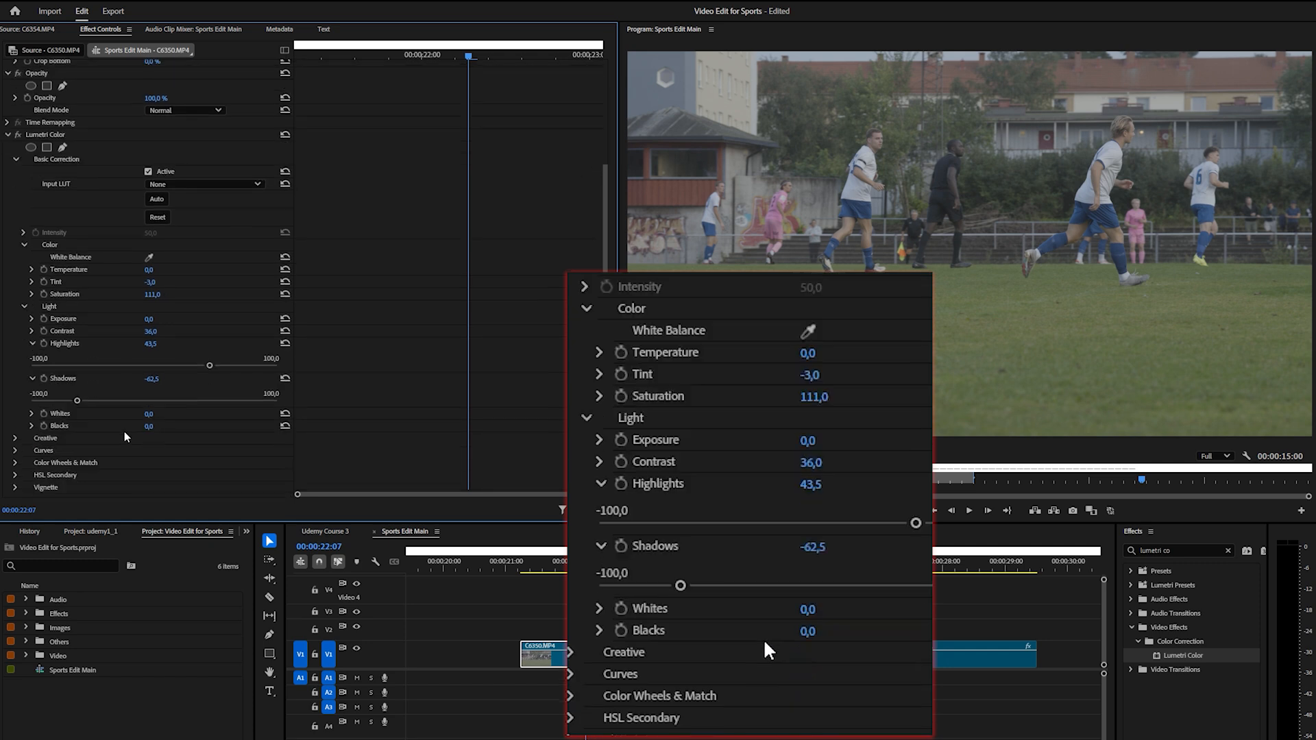
pyautogui.click(32, 294)
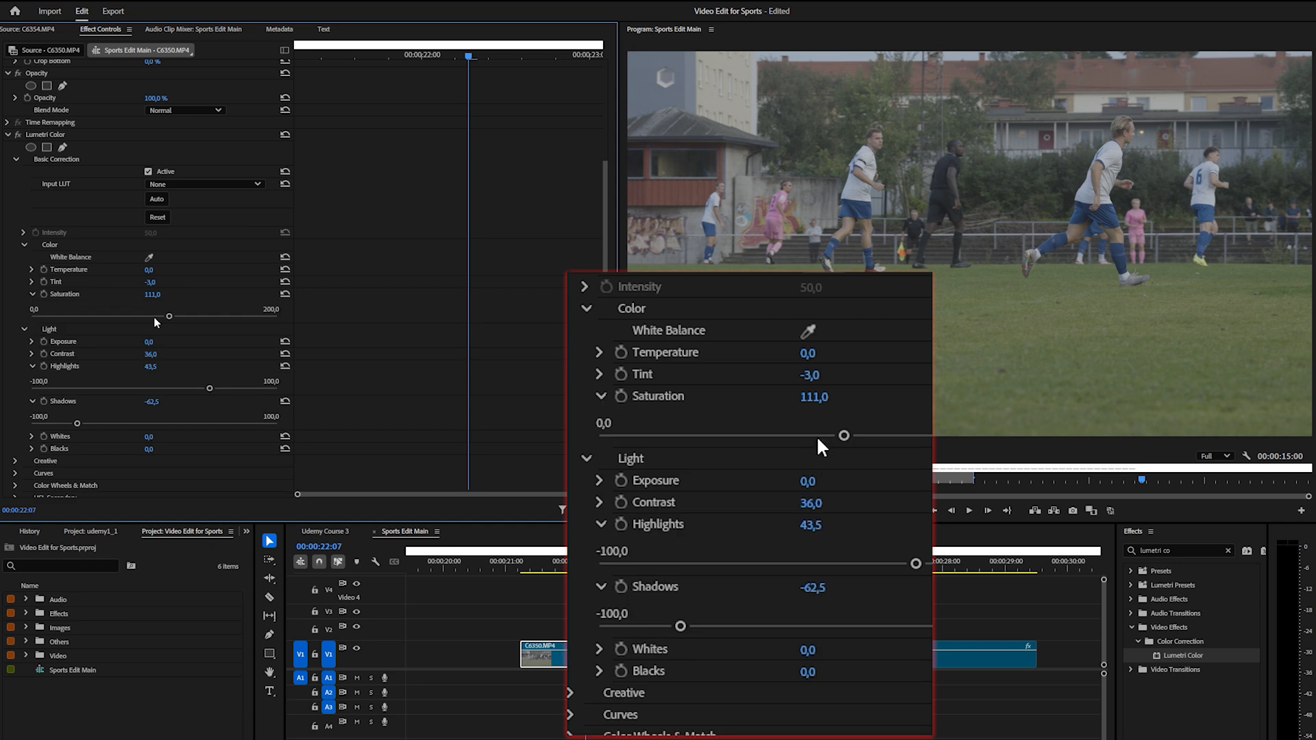
pyautogui.moveTo(167, 316)
pyautogui.mouseDown()
pyautogui.moveTo(209, 317)
pyautogui.moveTo(190, 322)
pyautogui.mouseUp()
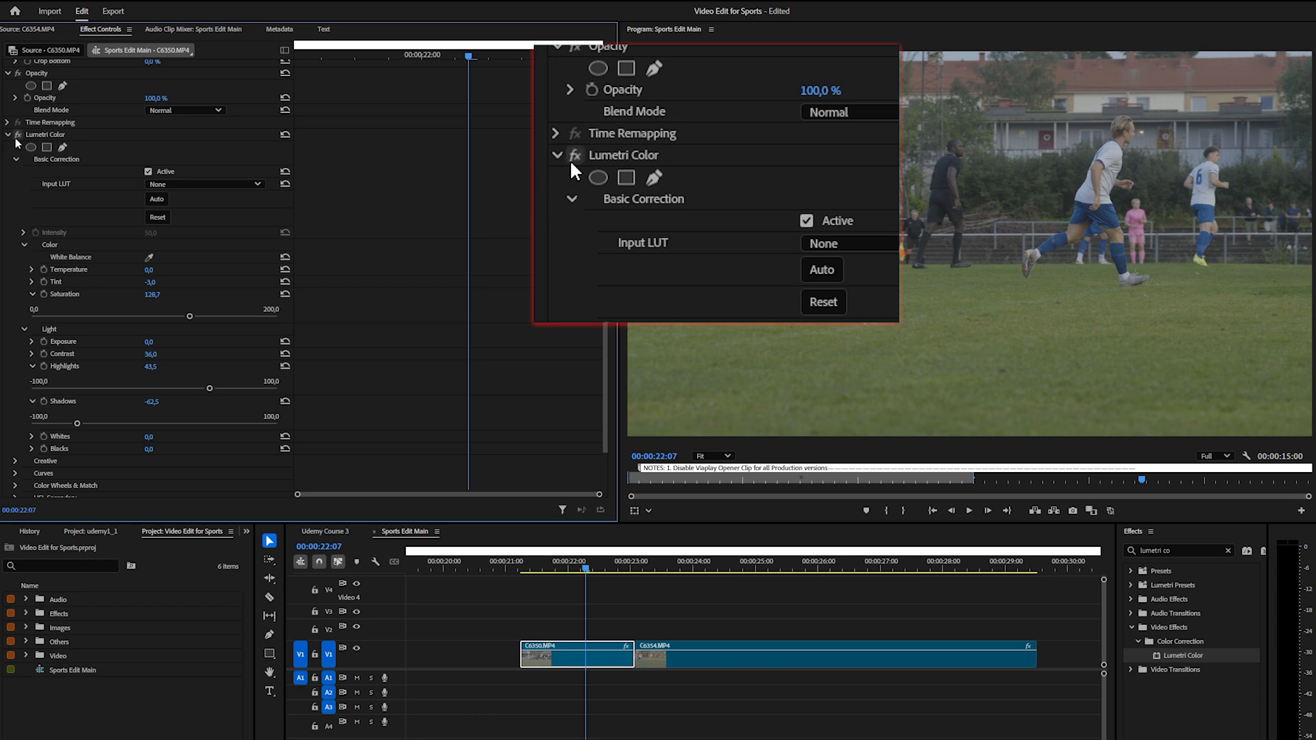
pyautogui.click(19, 138)
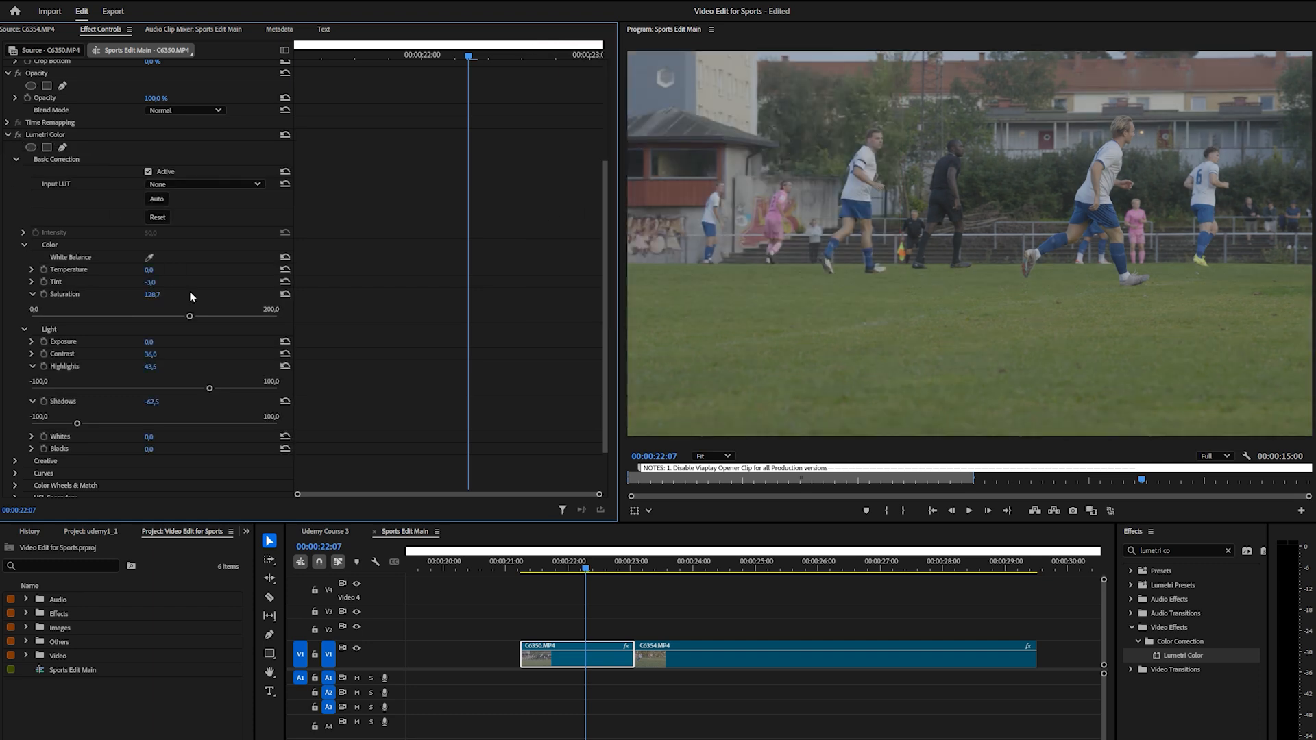
# On the Hue vs Hue curve, add points in the yellow and green-cyan ranges and pull the green between them slightly down
pyautogui.scroll(-1, 211, 357)
pyautogui.scroll(-1, 211, 358)
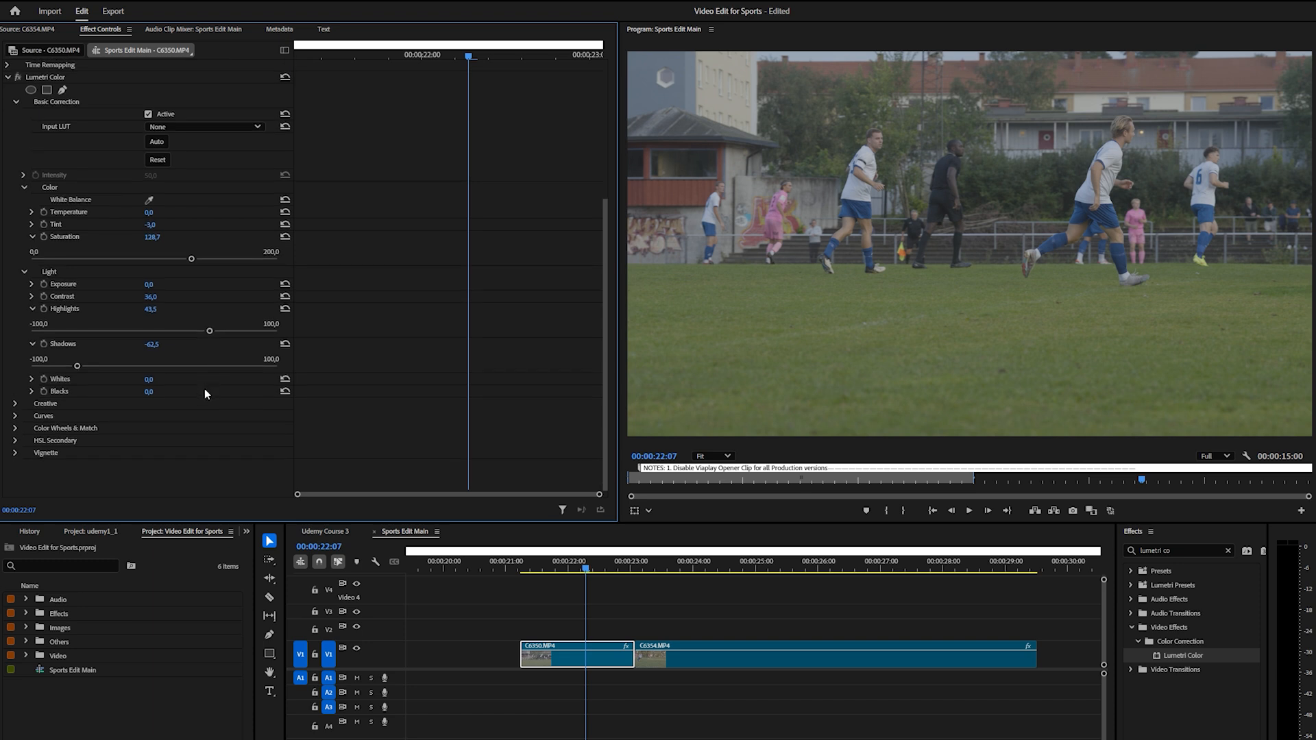
pyautogui.click(15, 415)
pyautogui.scroll(-4, 110, 445)
pyautogui.scroll(-3, 112, 445)
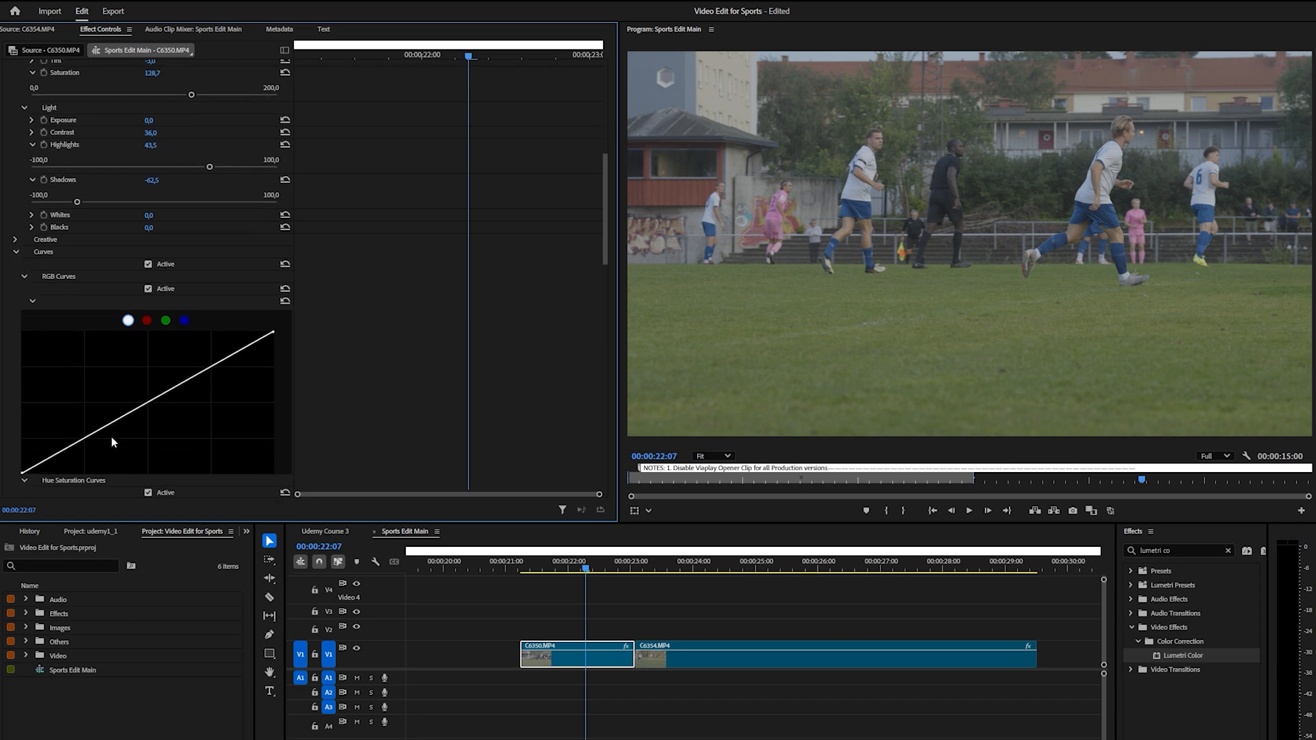
pyautogui.scroll(-5, 156, 375)
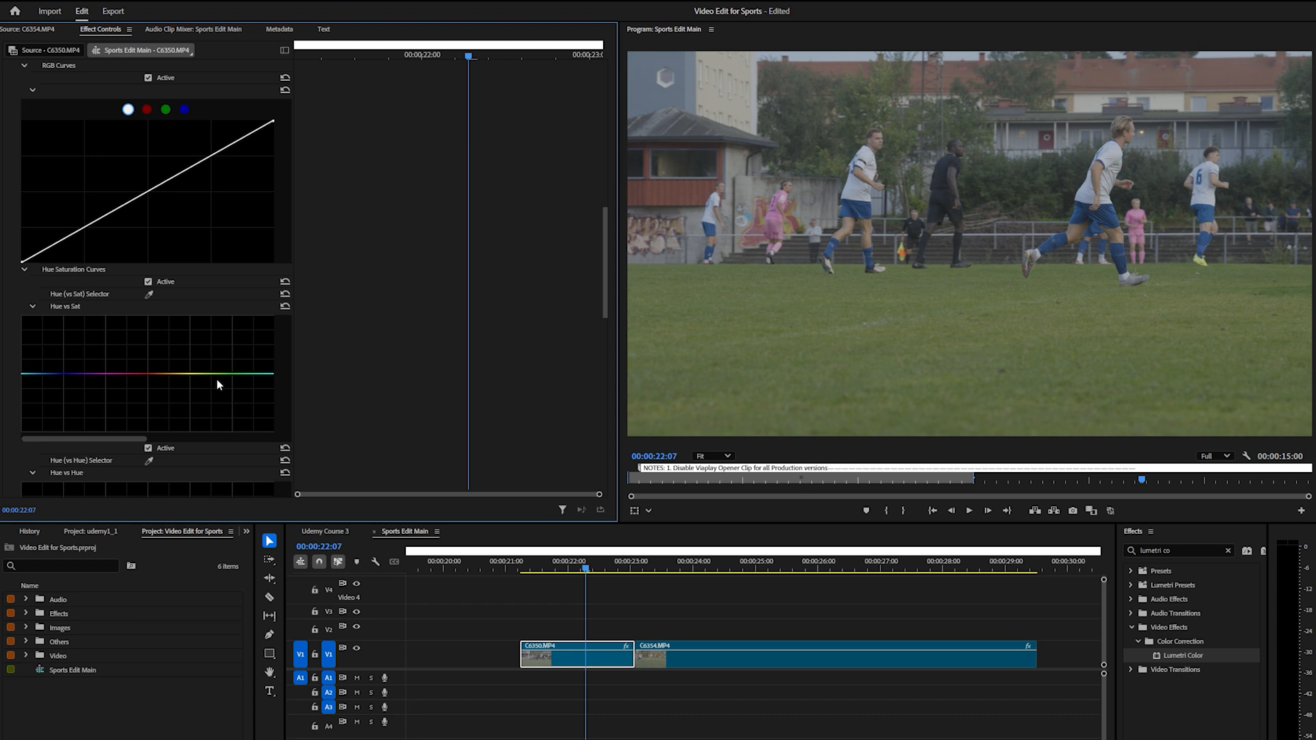
pyautogui.scroll(-3, 217, 380)
pyautogui.click(198, 375)
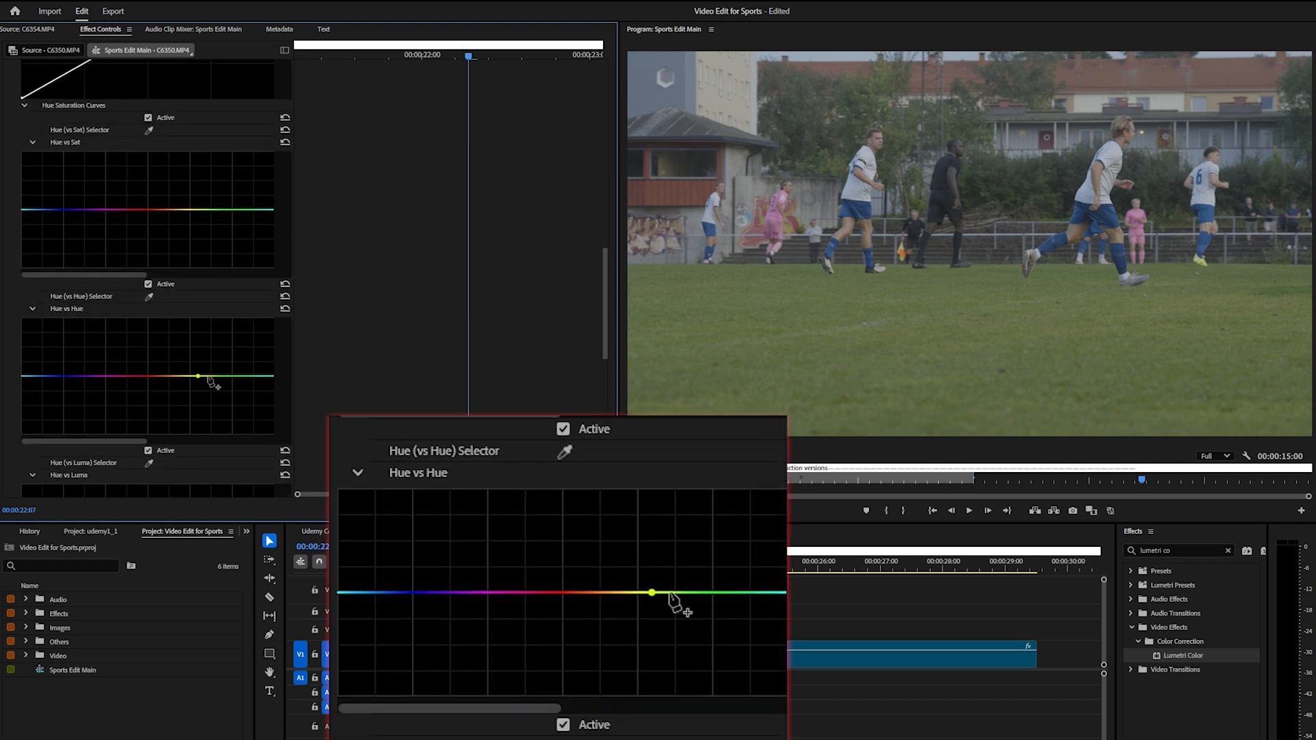
pyautogui.click(250, 376)
pyautogui.moveTo(228, 376)
pyautogui.mouseDown()
pyautogui.moveTo(227, 346)
pyautogui.moveTo(227, 409)
pyautogui.moveTo(221, 386)
pyautogui.mouseUp()
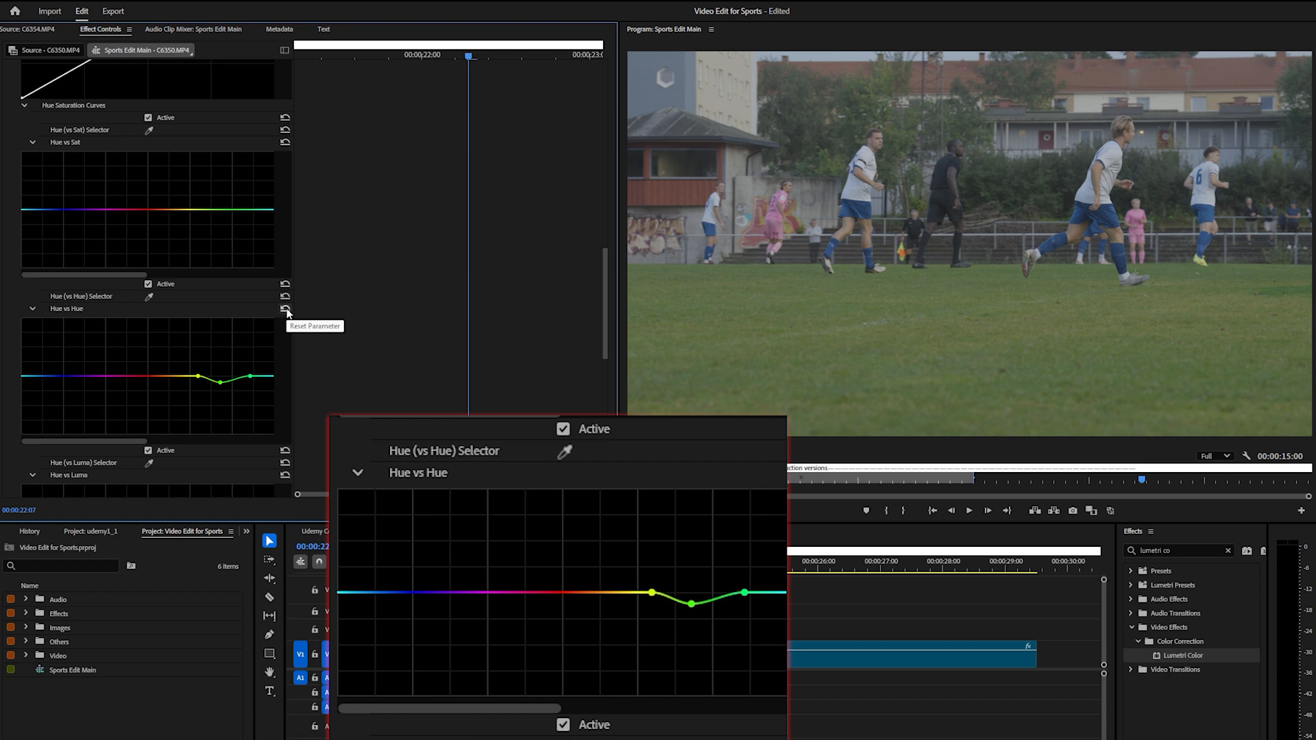
# Toggle the Hue vs Hue adjustment off and on to compare its effect on the grass
pyautogui.click(148, 284)
pyautogui.click(148, 284)
pyautogui.click(148, 284)
pyautogui.click(148, 283)
pyautogui.click(148, 283)
pyautogui.click(148, 284)
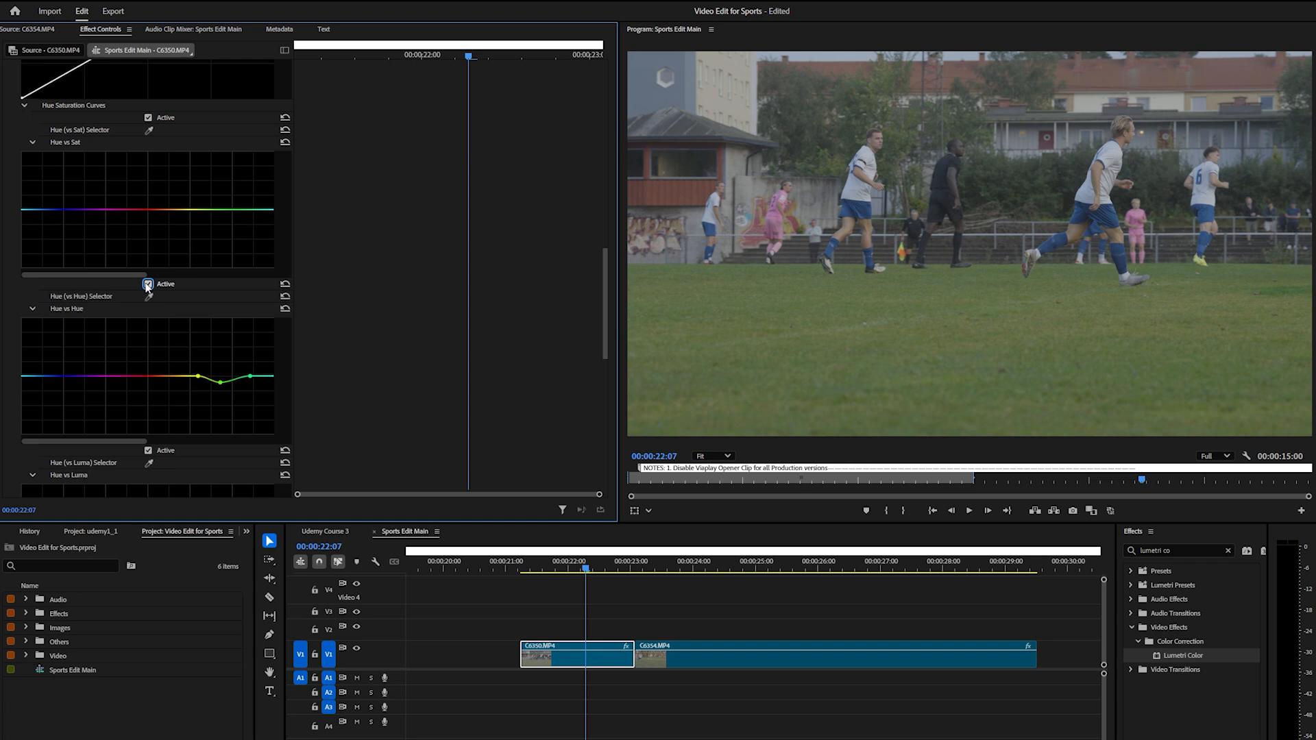
# Add a control point in the red range of the Hue vs Hue curve and compare the picture with and without the curve
pyautogui.scroll(-1, 170, 359)
pyautogui.scroll(-1, 171, 360)
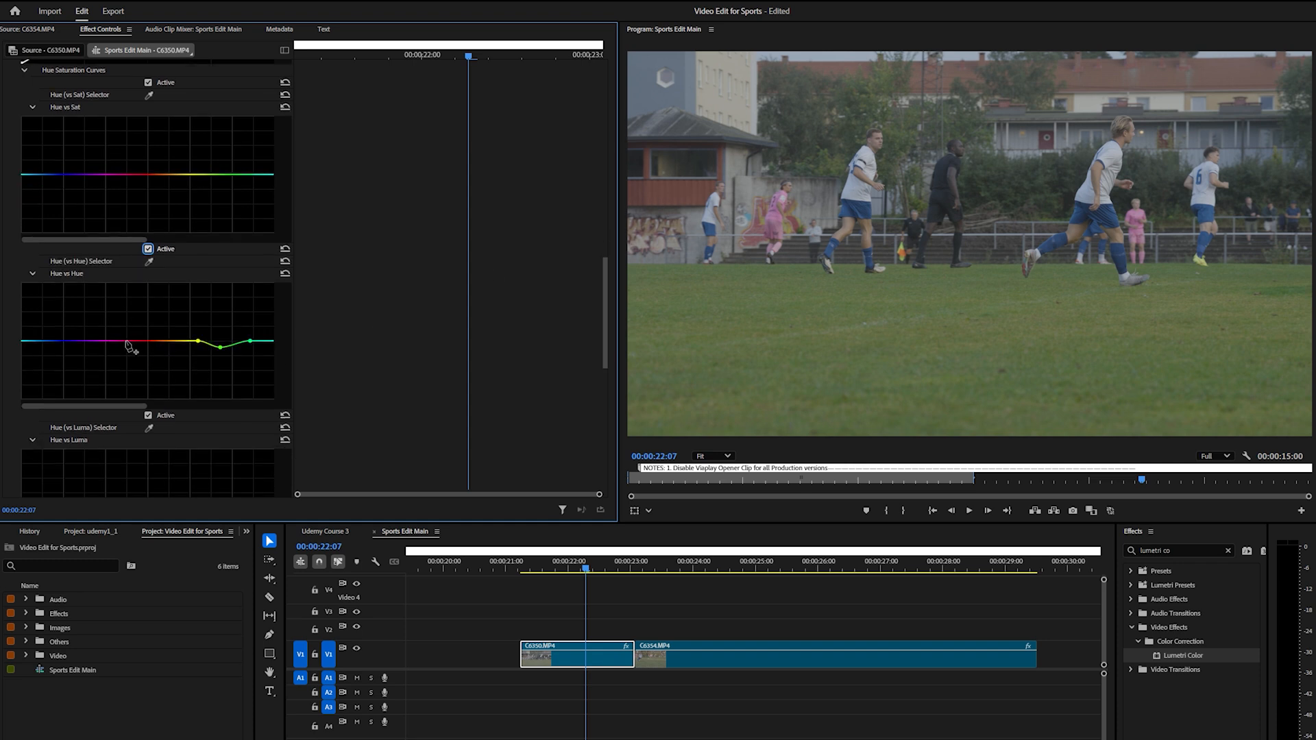
pyautogui.click(148, 340)
pyautogui.moveTo(148, 341); pyautogui.dragTo(147, 341)
pyautogui.click(148, 249)
pyautogui.click(148, 249)
# Add a vignette to the clip with Amount -1,0, Feather 85,8 and Midpoint 61,9
pyautogui.scroll(-10, 382, 365)
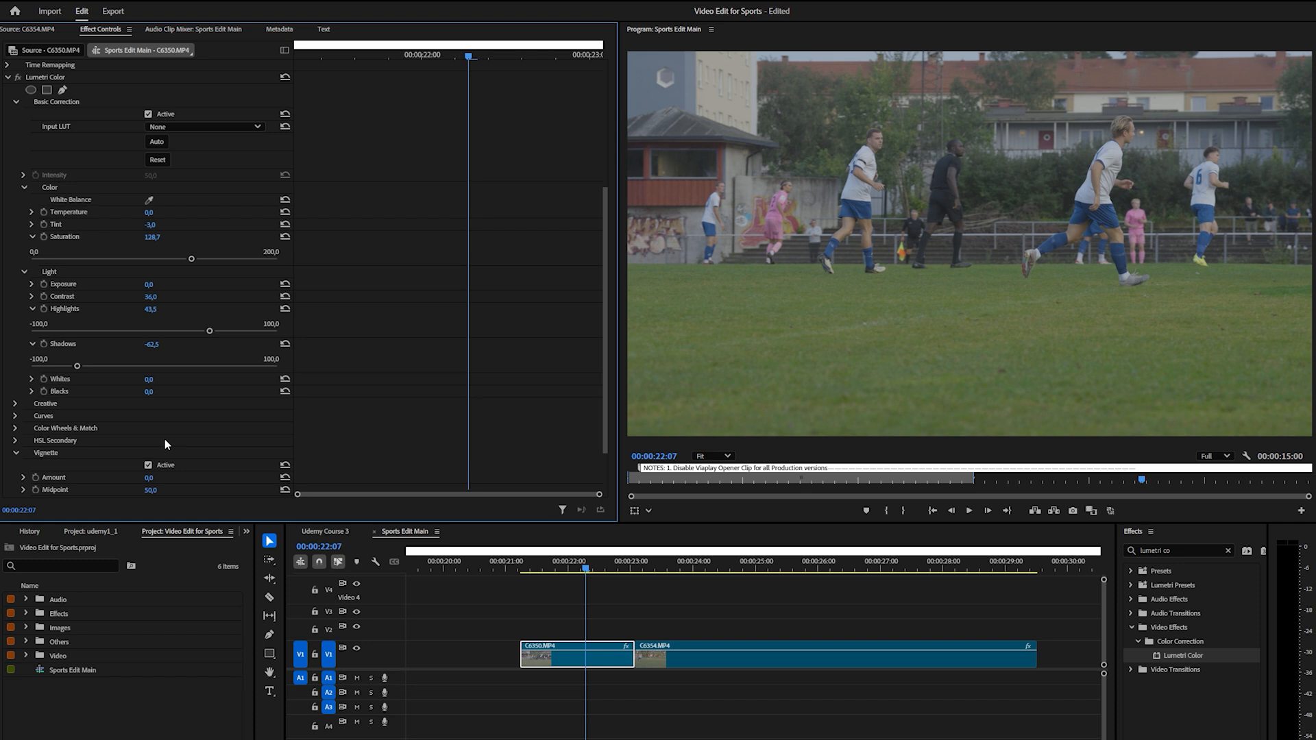
pyautogui.scroll(-1, 164, 439)
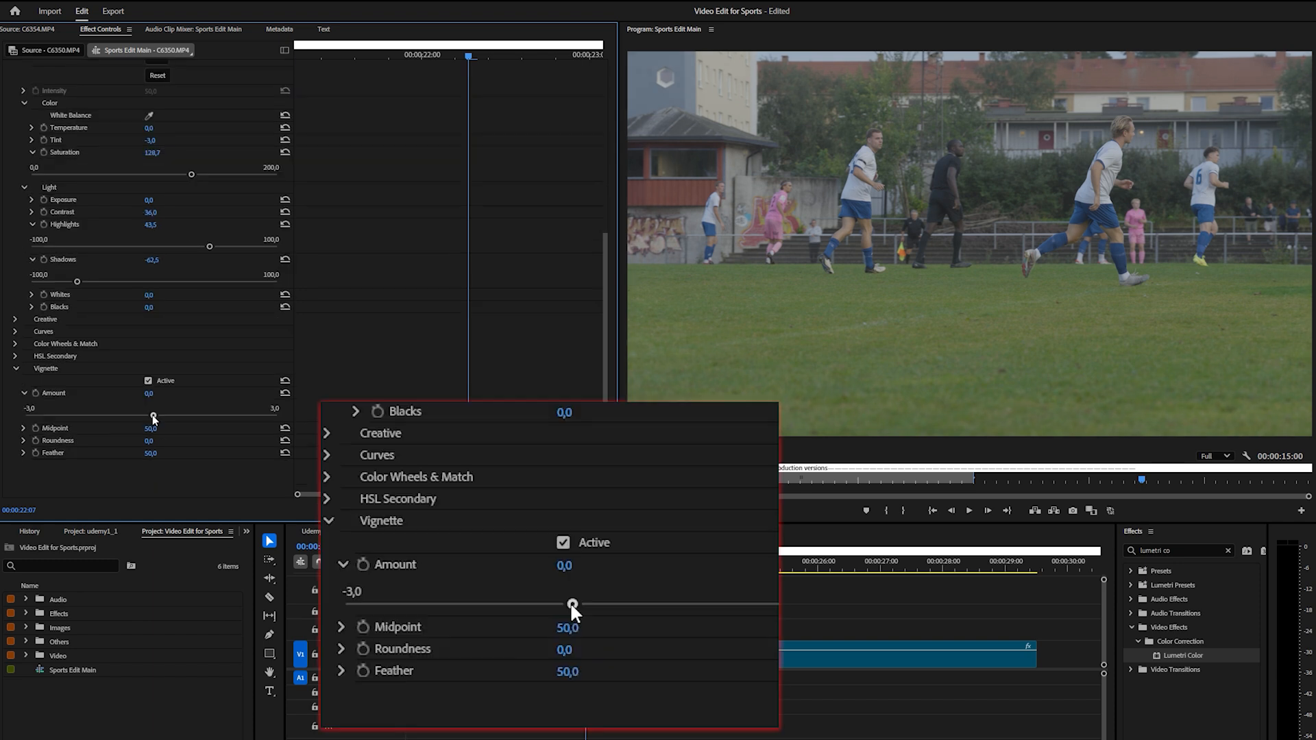
pyautogui.moveTo(152, 416); pyautogui.dragTo(113, 428)
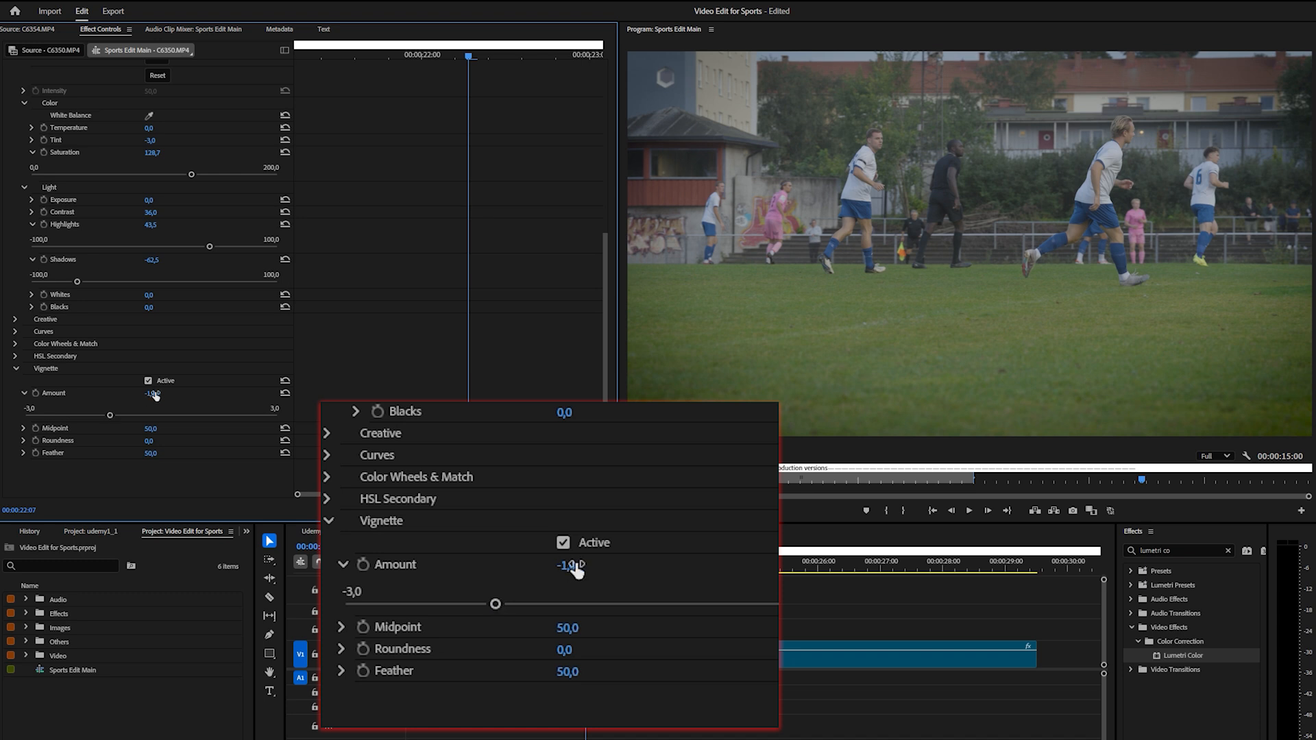
pyautogui.click(23, 452)
pyautogui.moveTo(151, 465); pyautogui.dragTo(244, 466)
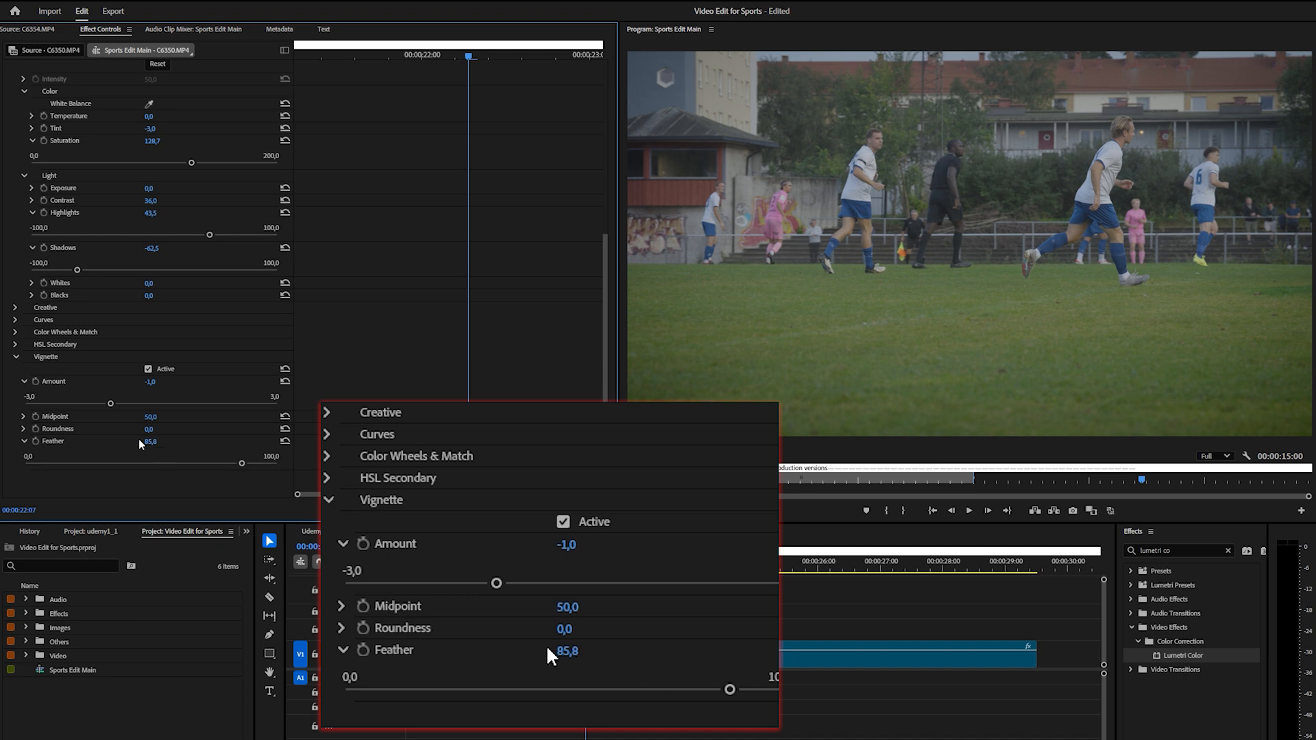
pyautogui.click(24, 416)
pyautogui.moveTo(153, 439); pyautogui.dragTo(180, 440)
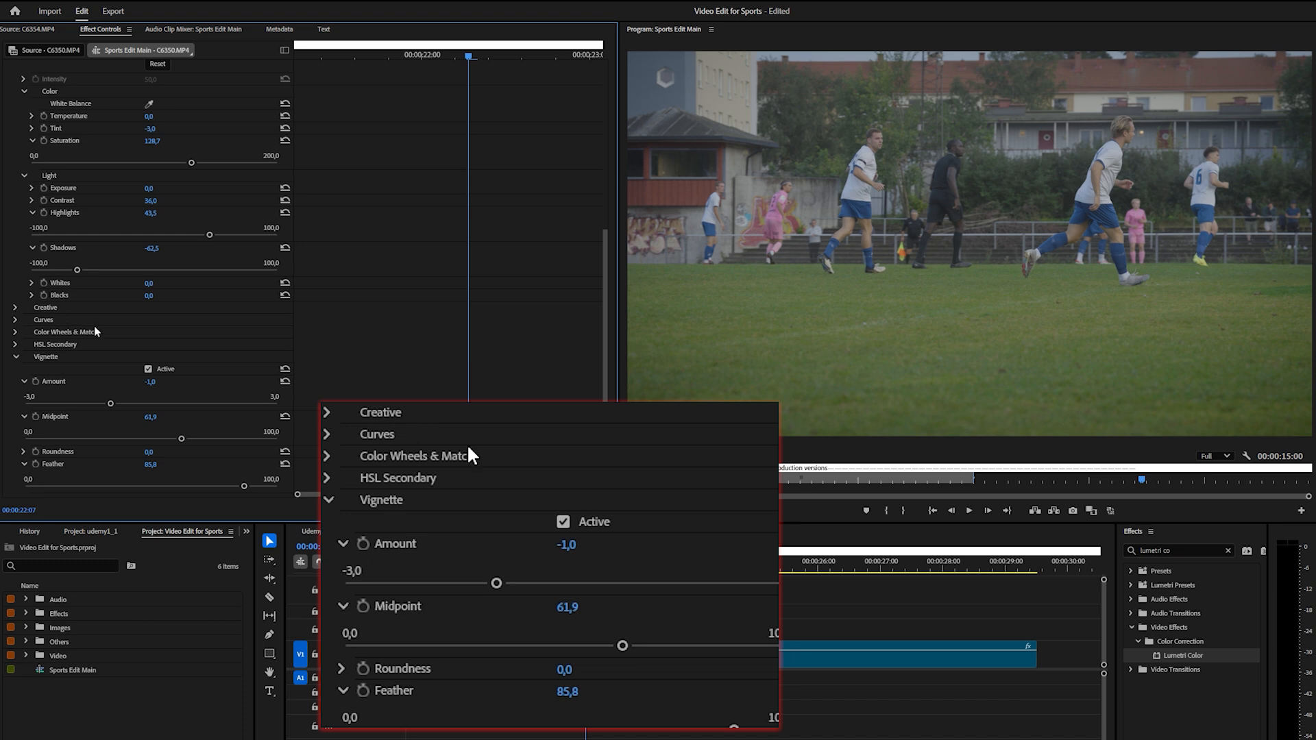
# Return to the Light settings of Basic Correction and set Exposure to 0,2, Contrast to 70,1 and Highlights to 38,2
pyautogui.scroll(6, 48, 381)
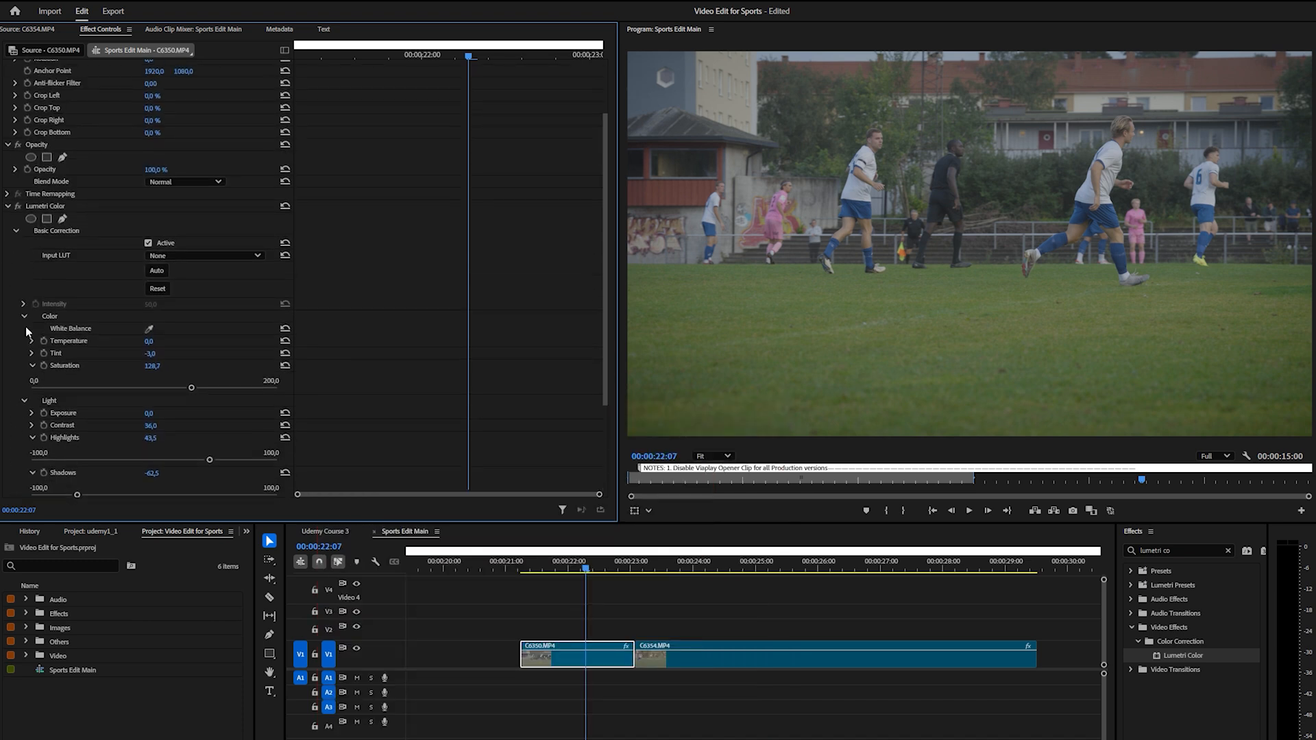
pyautogui.click(24, 318)
pyautogui.click(24, 330)
pyautogui.click(16, 294)
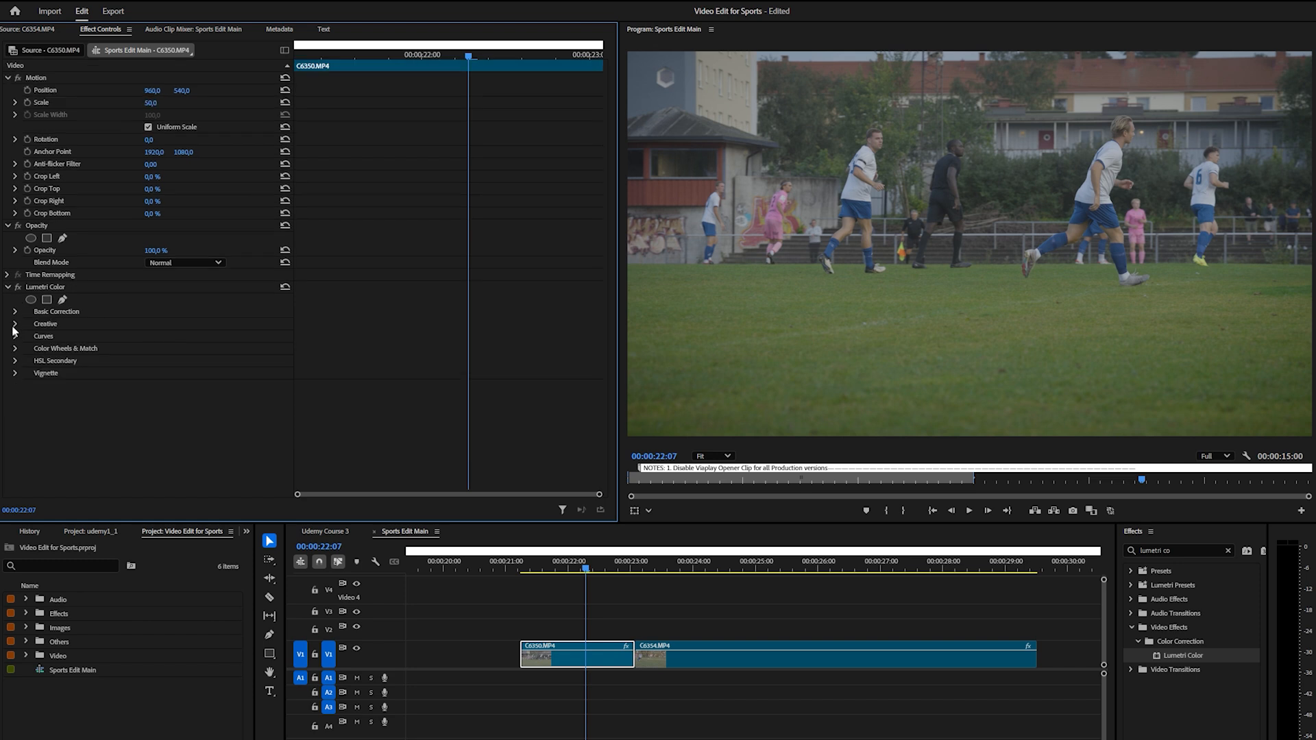
pyautogui.click(15, 312)
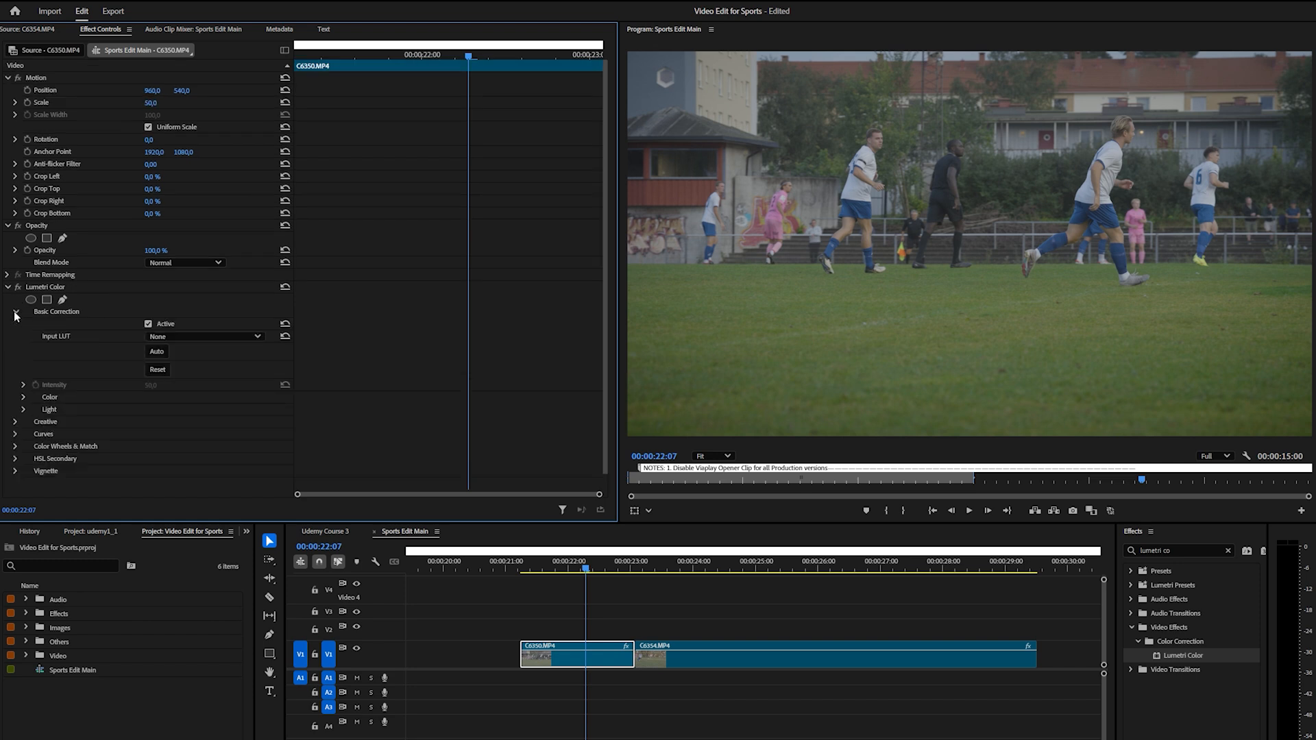
pyautogui.click(24, 410)
pyautogui.scroll(-3, 22, 410)
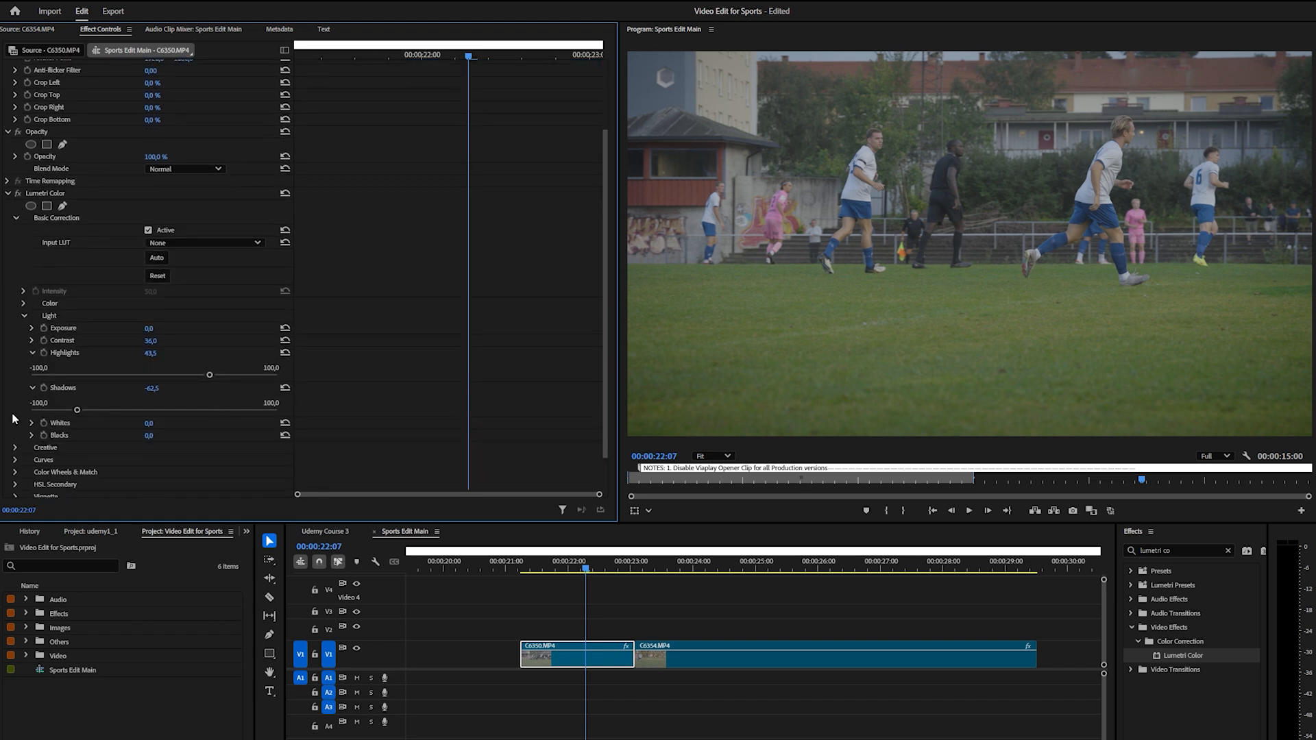
pyautogui.click(31, 329)
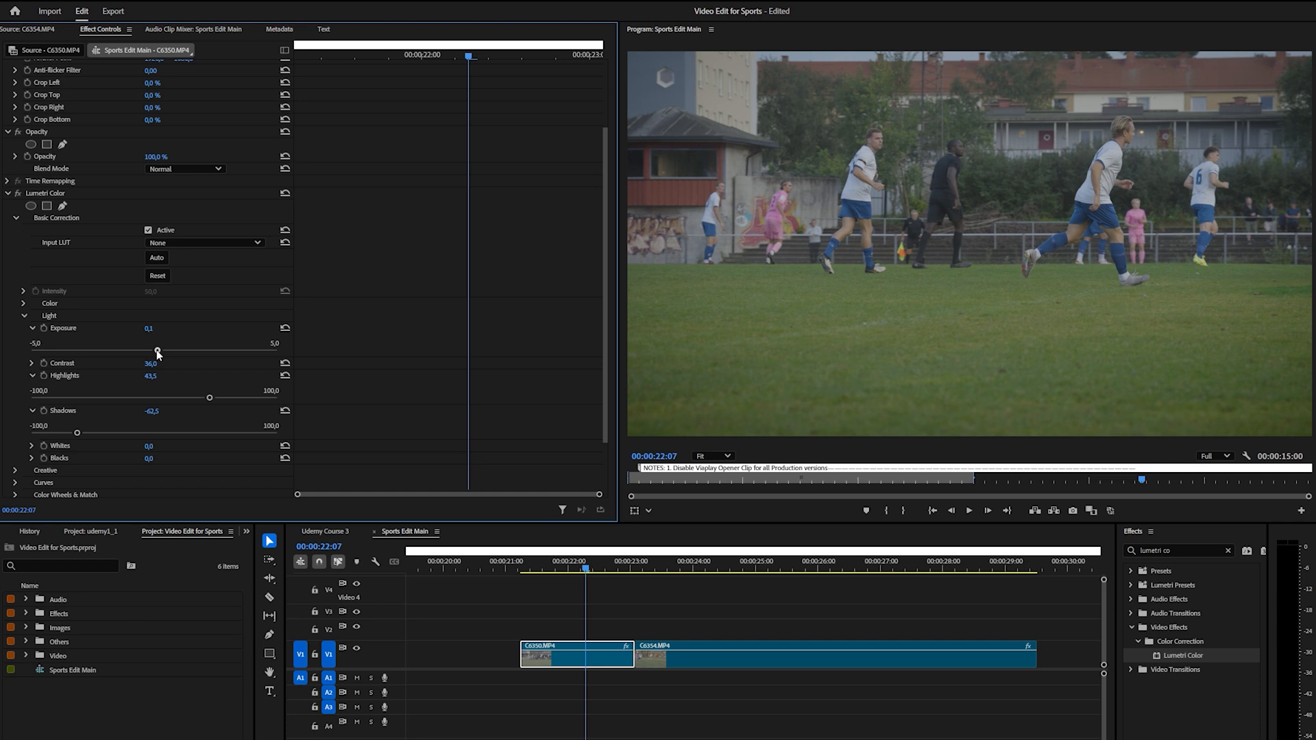
pyautogui.moveTo(157, 350); pyautogui.dragTo(159, 349)
pyautogui.click(32, 364)
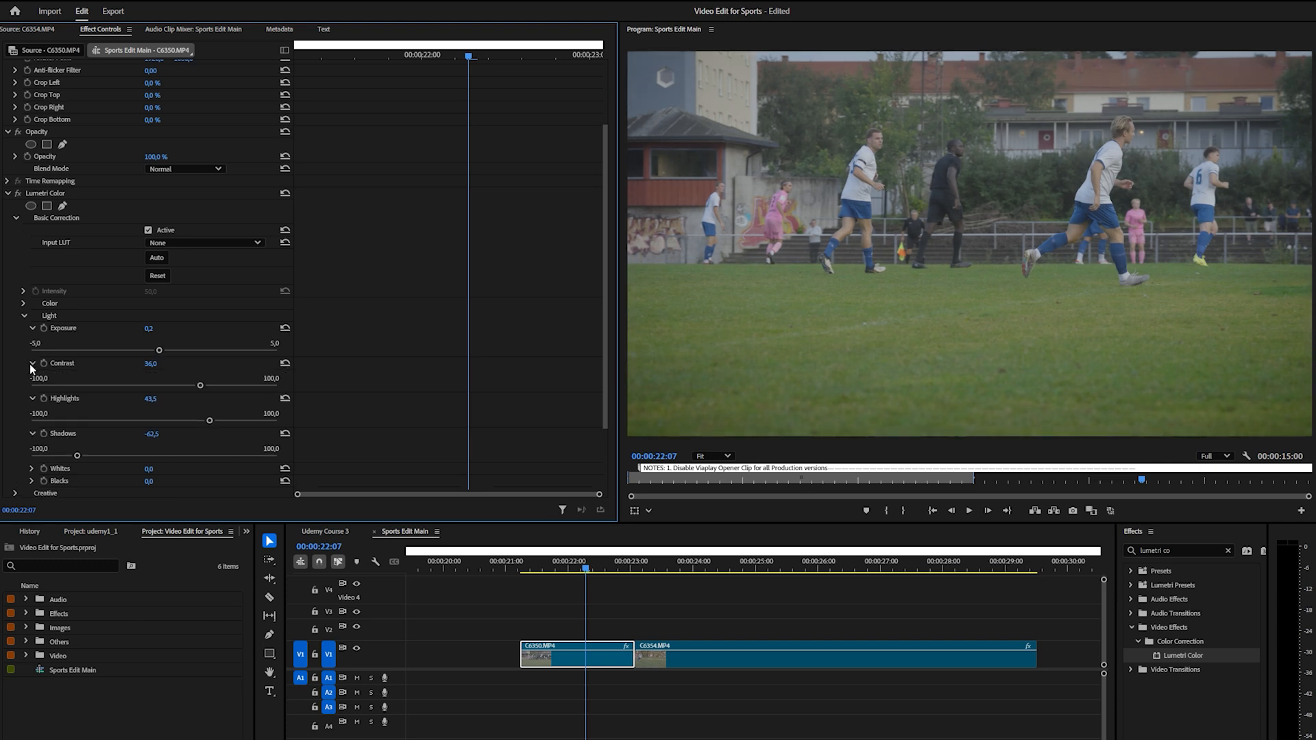
pyautogui.moveTo(200, 388); pyautogui.dragTo(210, 426)
# In the Color settings of Basic Correction, set Temperature to -2,1 and Saturation to 141,1
pyautogui.scroll(3, 197, 352)
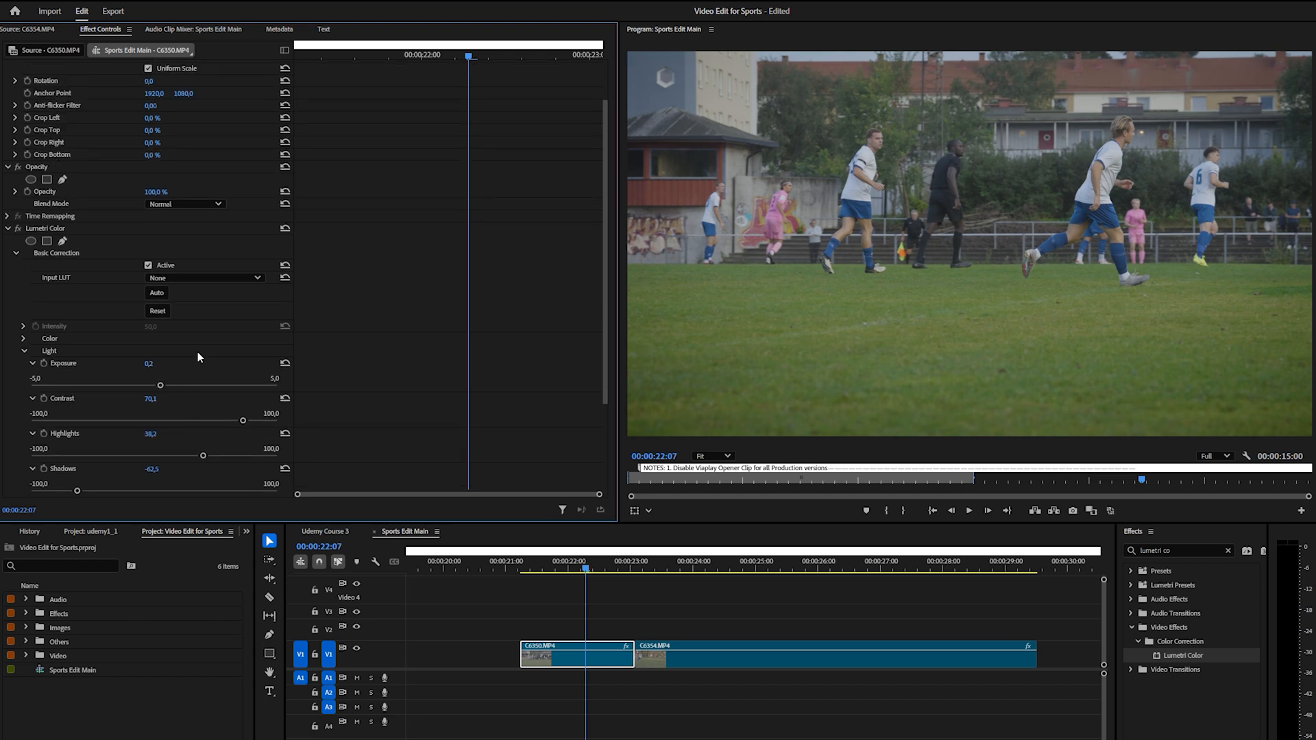
pyautogui.click(25, 397)
pyautogui.scroll(-2, 43, 396)
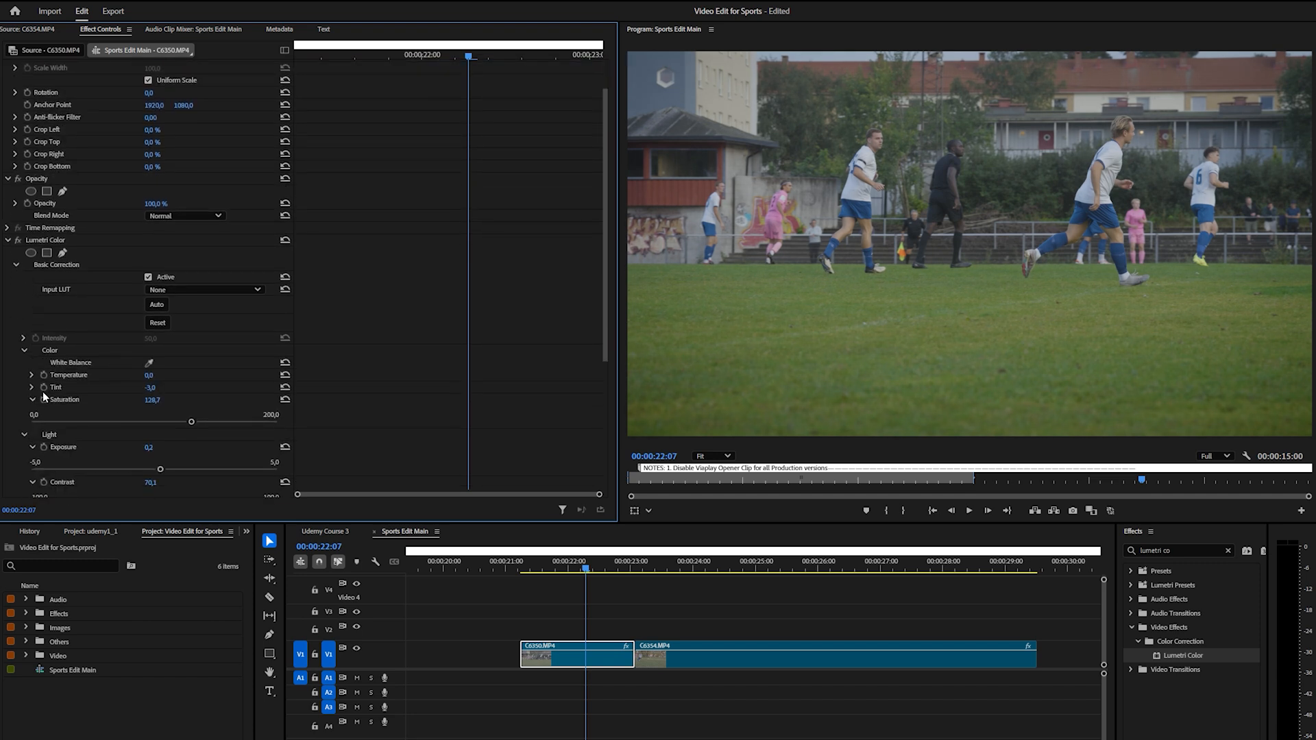
pyautogui.click(31, 376)
pyautogui.moveTo(156, 397); pyautogui.dragTo(152, 403)
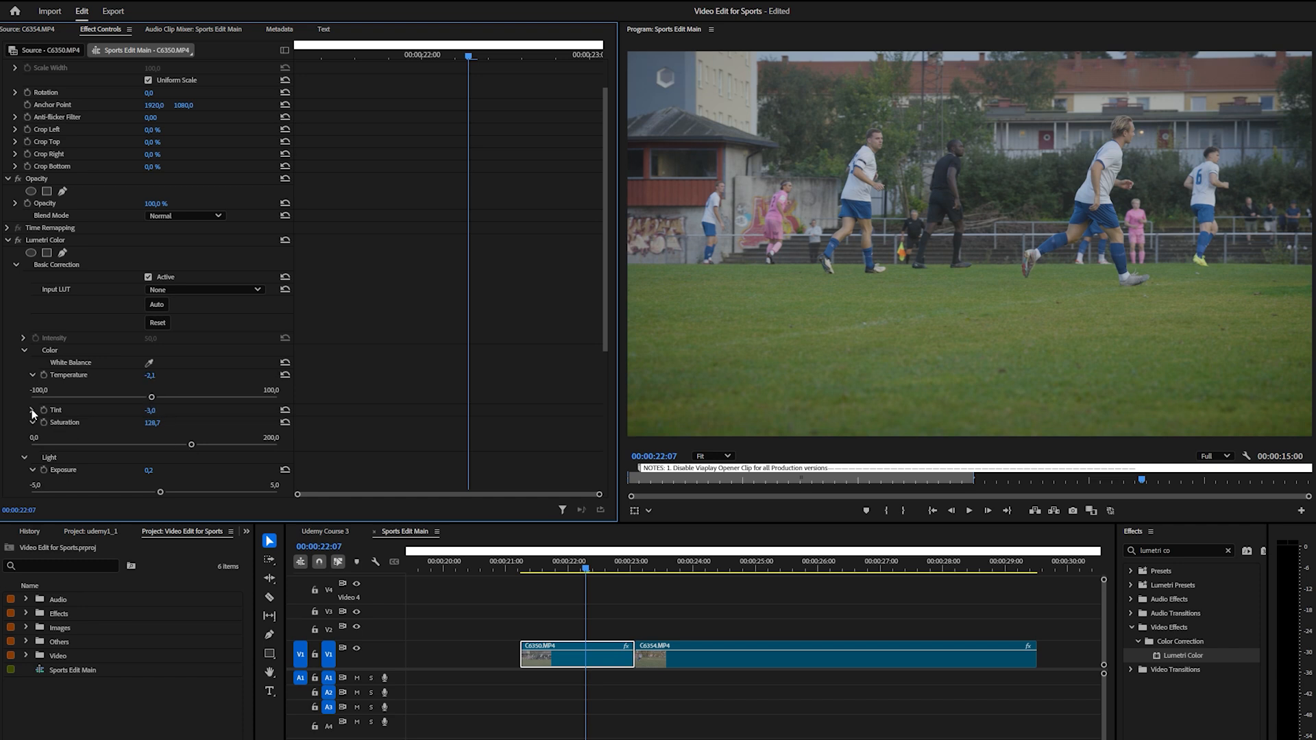
pyautogui.scroll(-2, 164, 419)
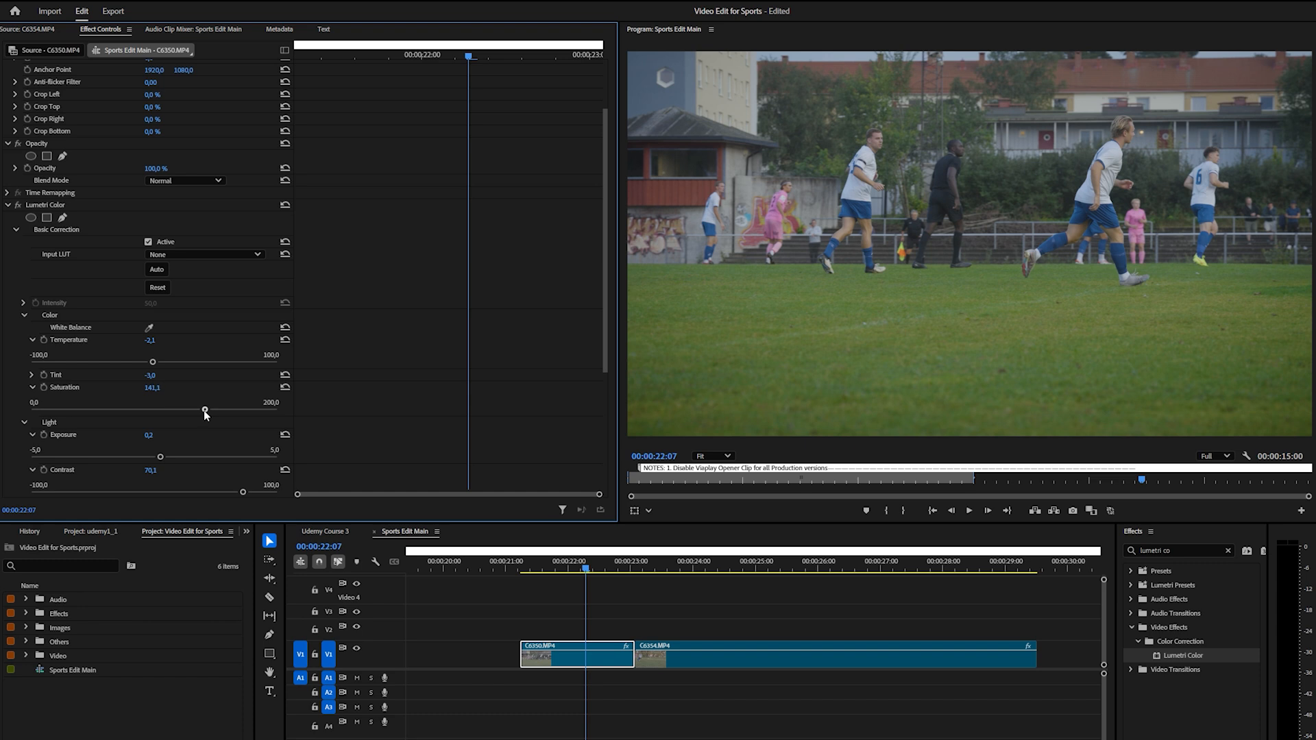
# Set Exposure to 0,5 and toggle Lumetri Color off and on to compare the finished grade with the original
pyautogui.scroll(-3, 111, 350)
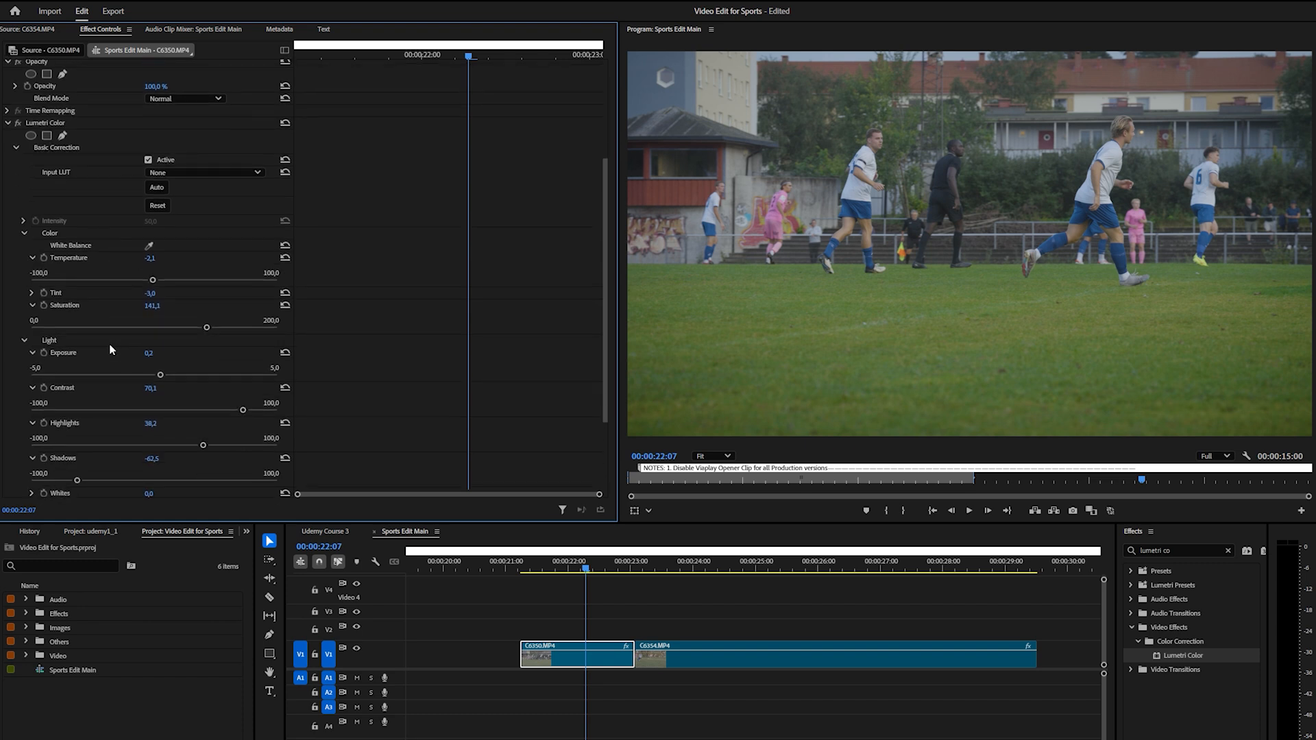
pyautogui.moveTo(162, 375)
pyautogui.mouseDown()
pyautogui.moveTo(188, 377)
pyautogui.moveTo(168, 385)
pyautogui.mouseUp()
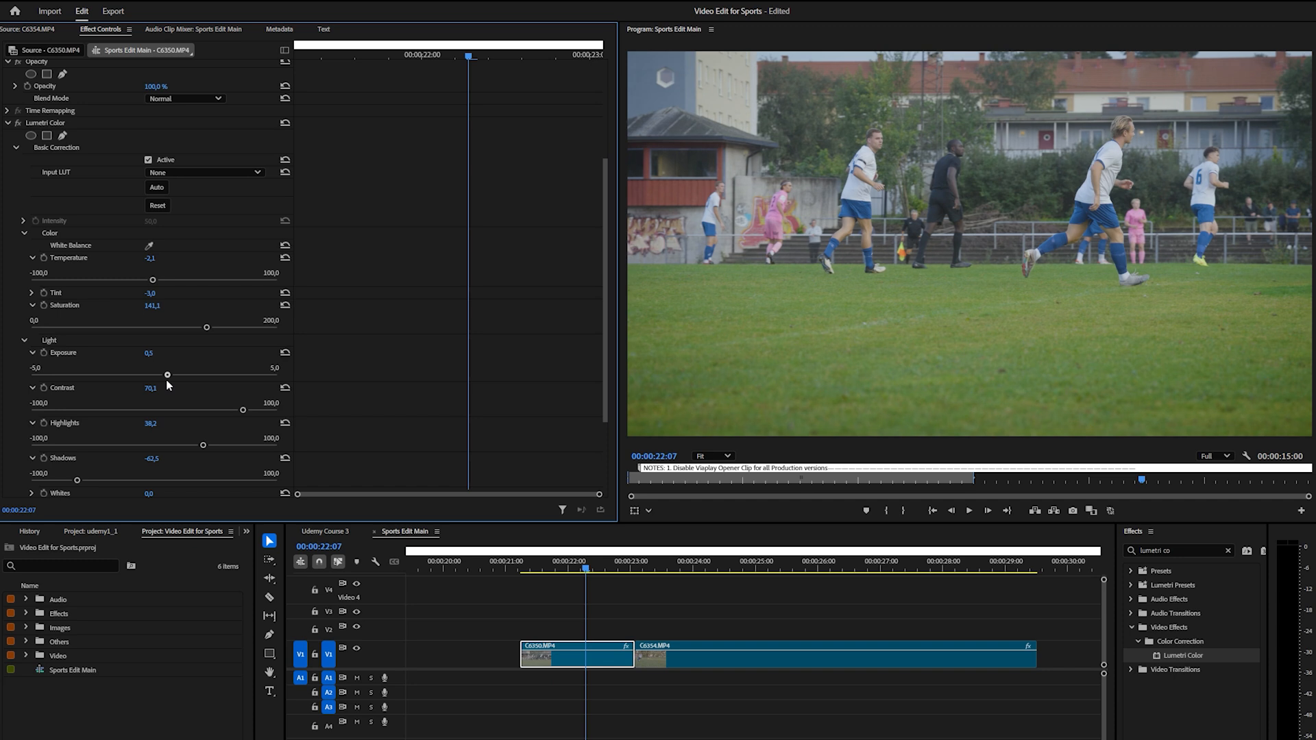
pyautogui.scroll(2, 62, 334)
pyautogui.click(18, 170)
pyautogui.click(18, 170)
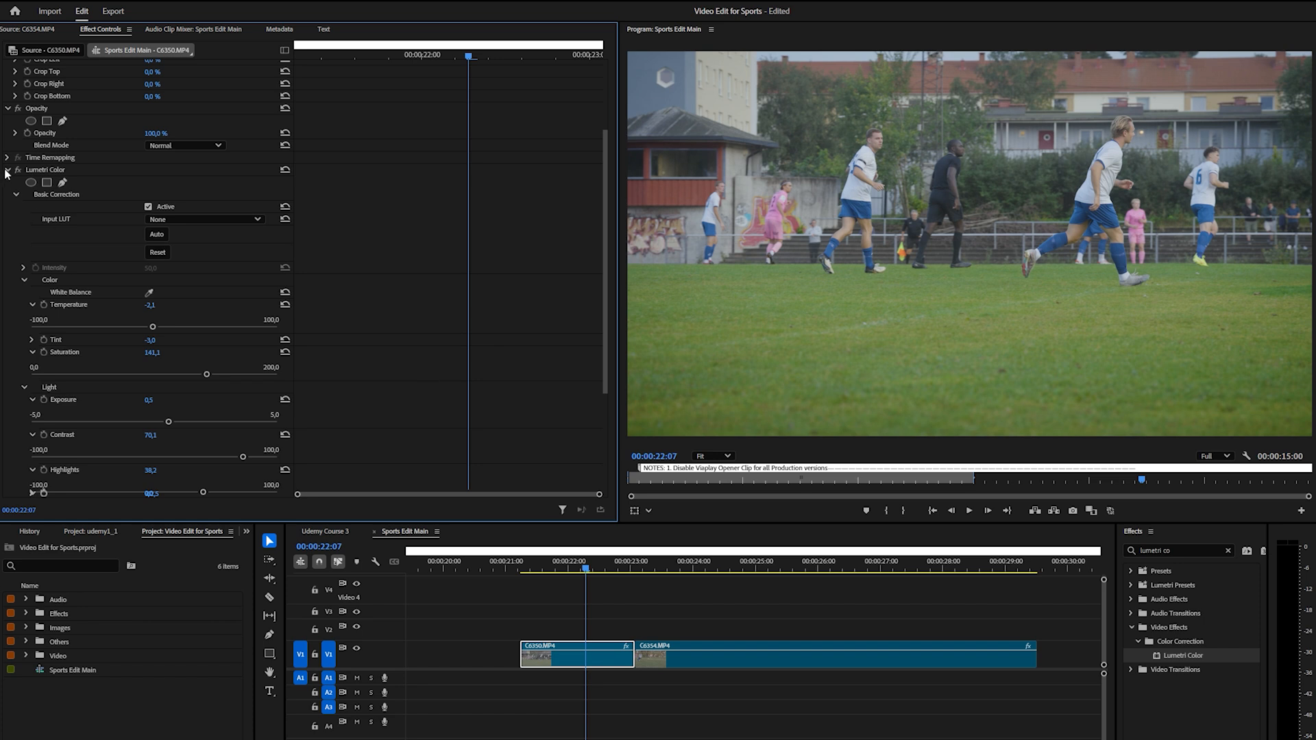
# Apply a second Lumetri Color effect to clip C6350.MP4 and add a rectangular mask to it
pyautogui.click(16, 194)
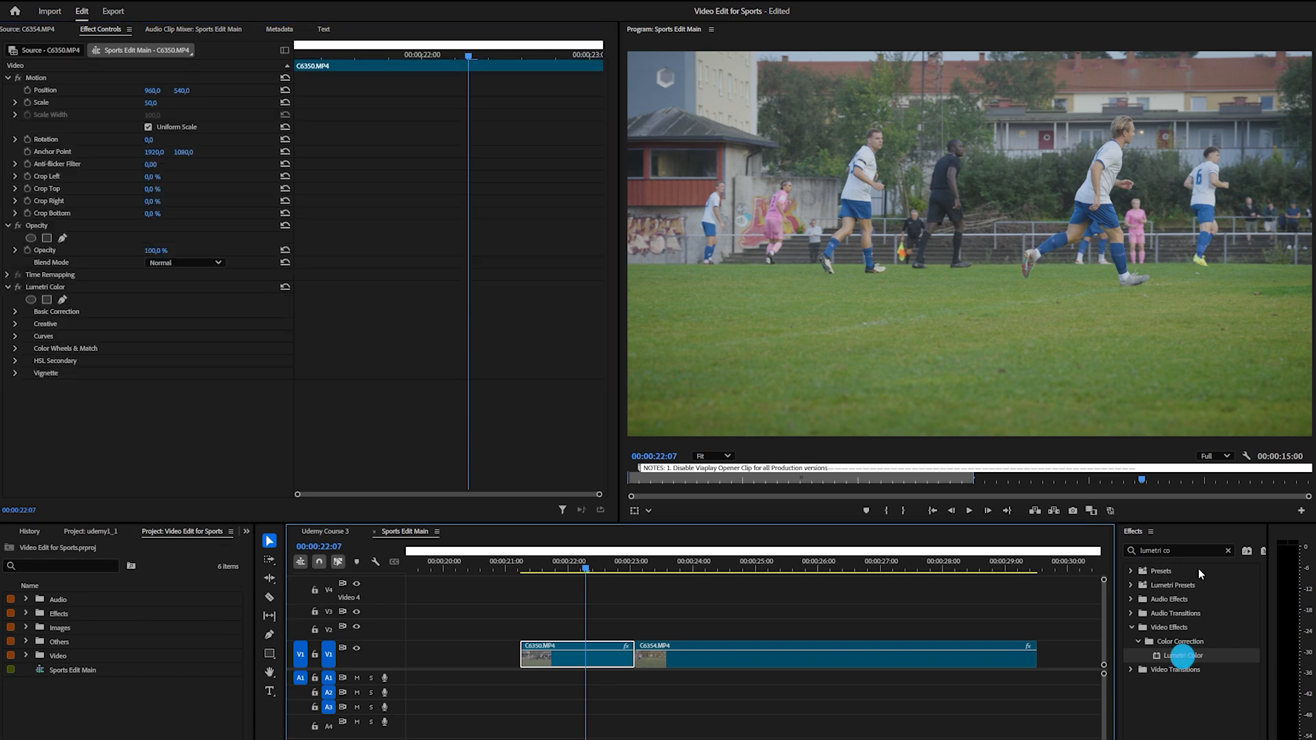
pyautogui.moveTo(1165, 656); pyautogui.dragTo(603, 663)
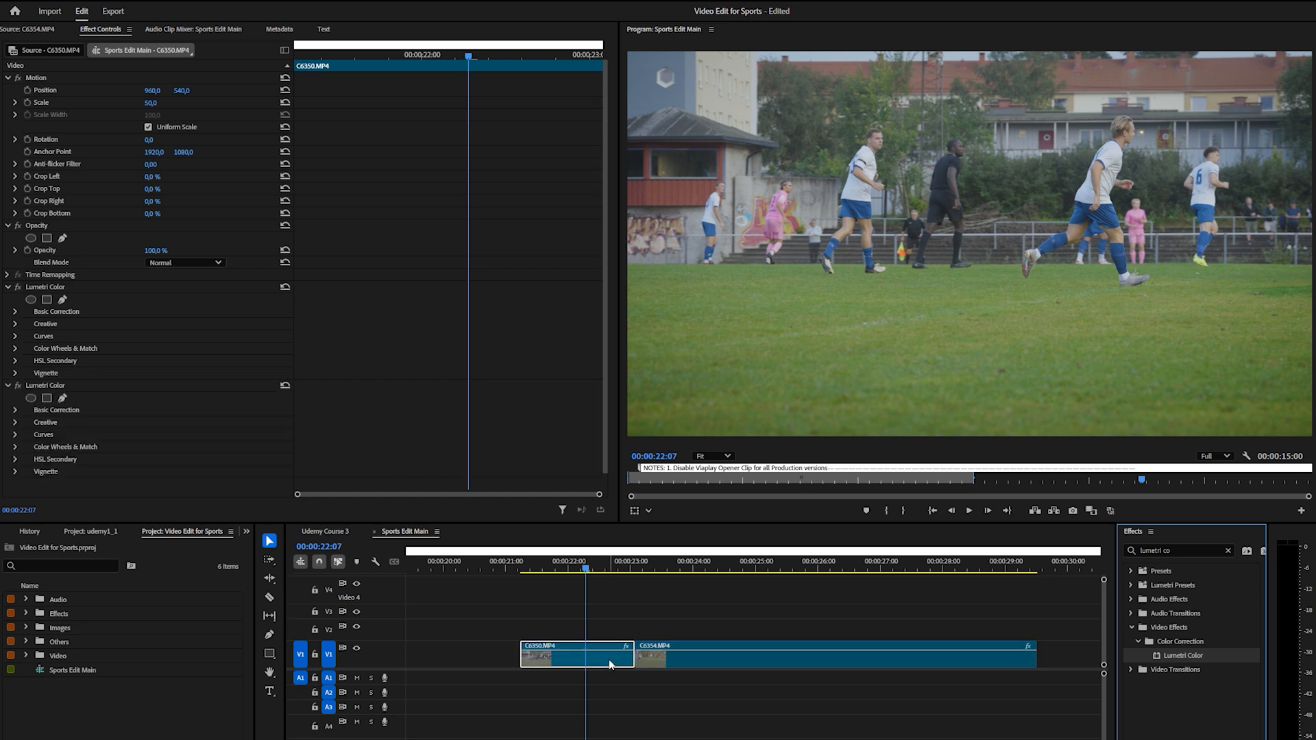
pyautogui.click(47, 398)
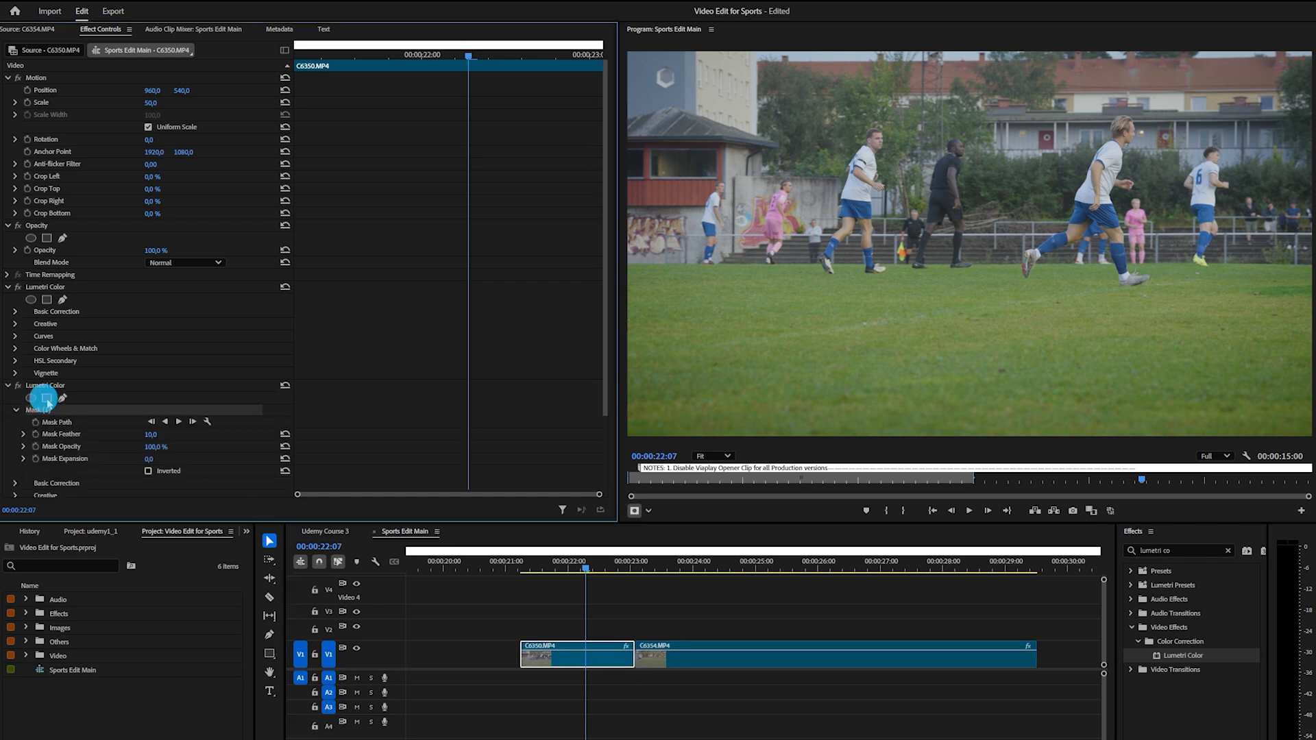
# Stretch the mask across the sky and background buildings to the frame's right edge, and set Mask Feather to 210,0
pyautogui.moveTo(847, 154); pyautogui.dragTo(832, 97)
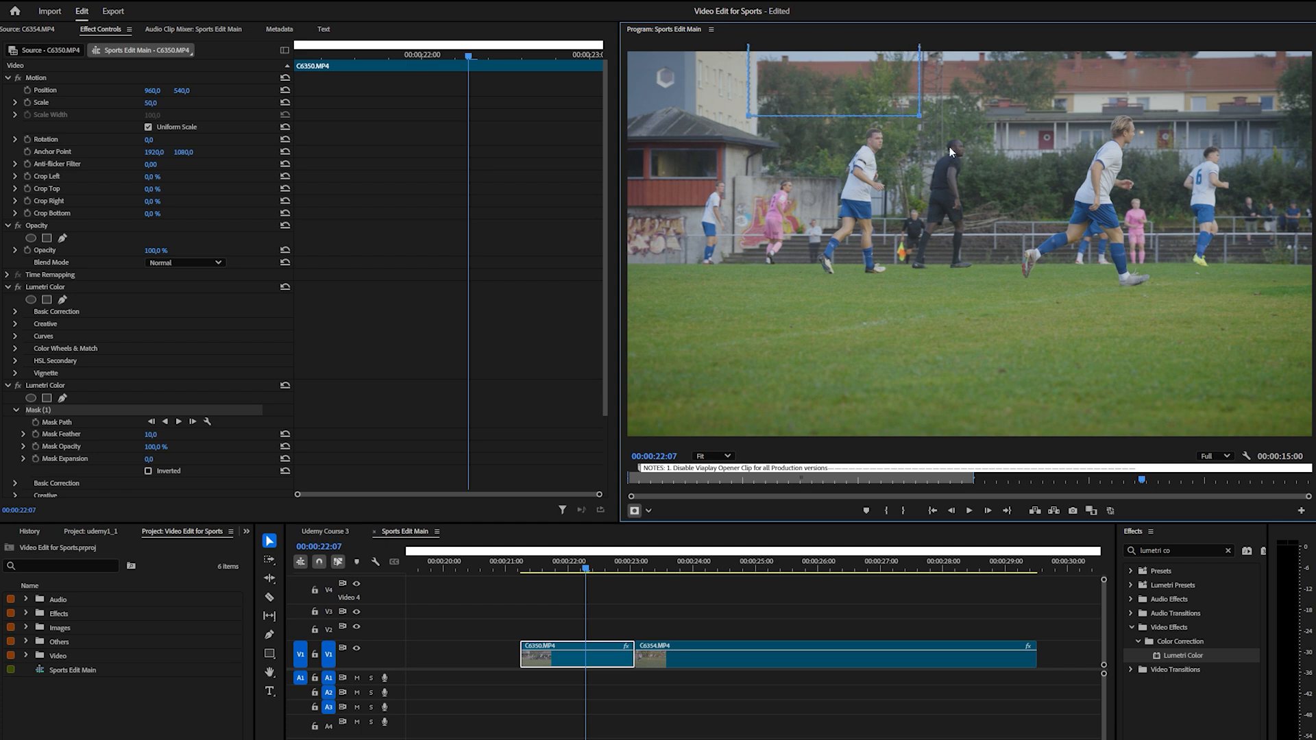
pyautogui.moveTo(921, 119); pyautogui.dragTo(1311, 114)
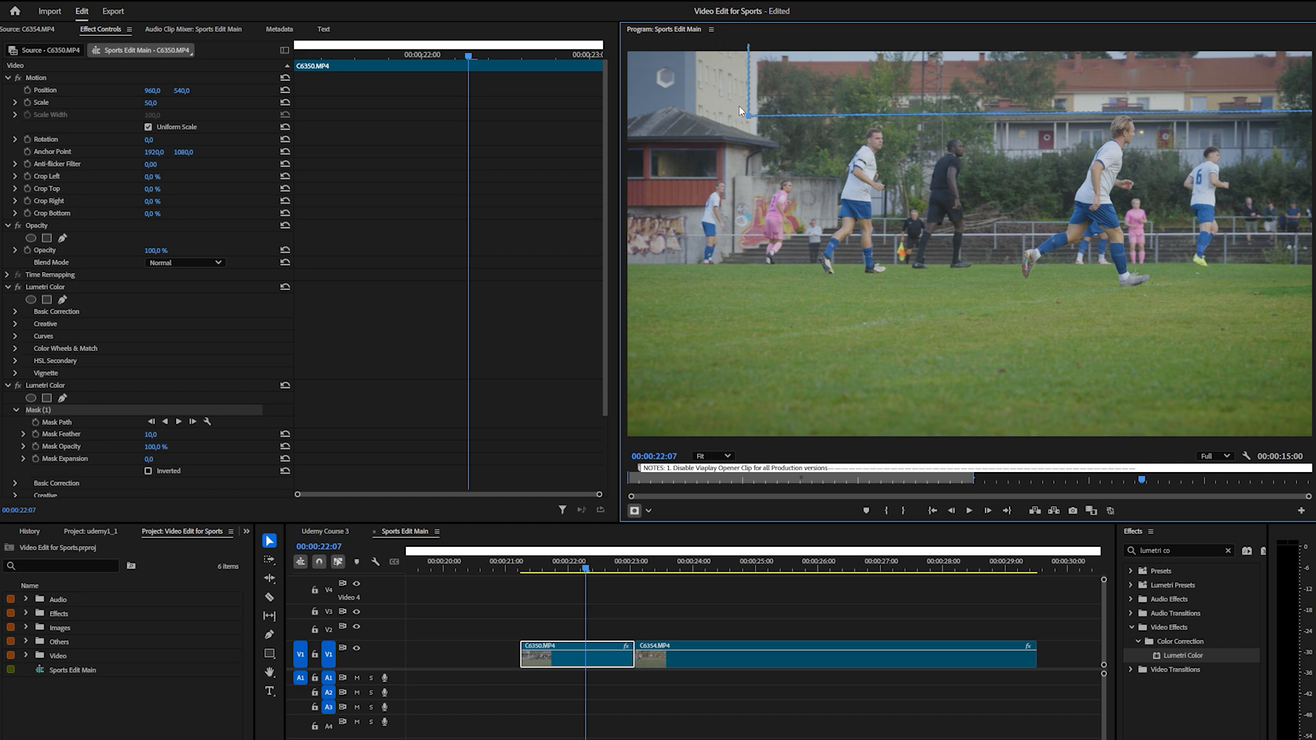
pyautogui.moveTo(751, 118); pyautogui.dragTo(758, 116)
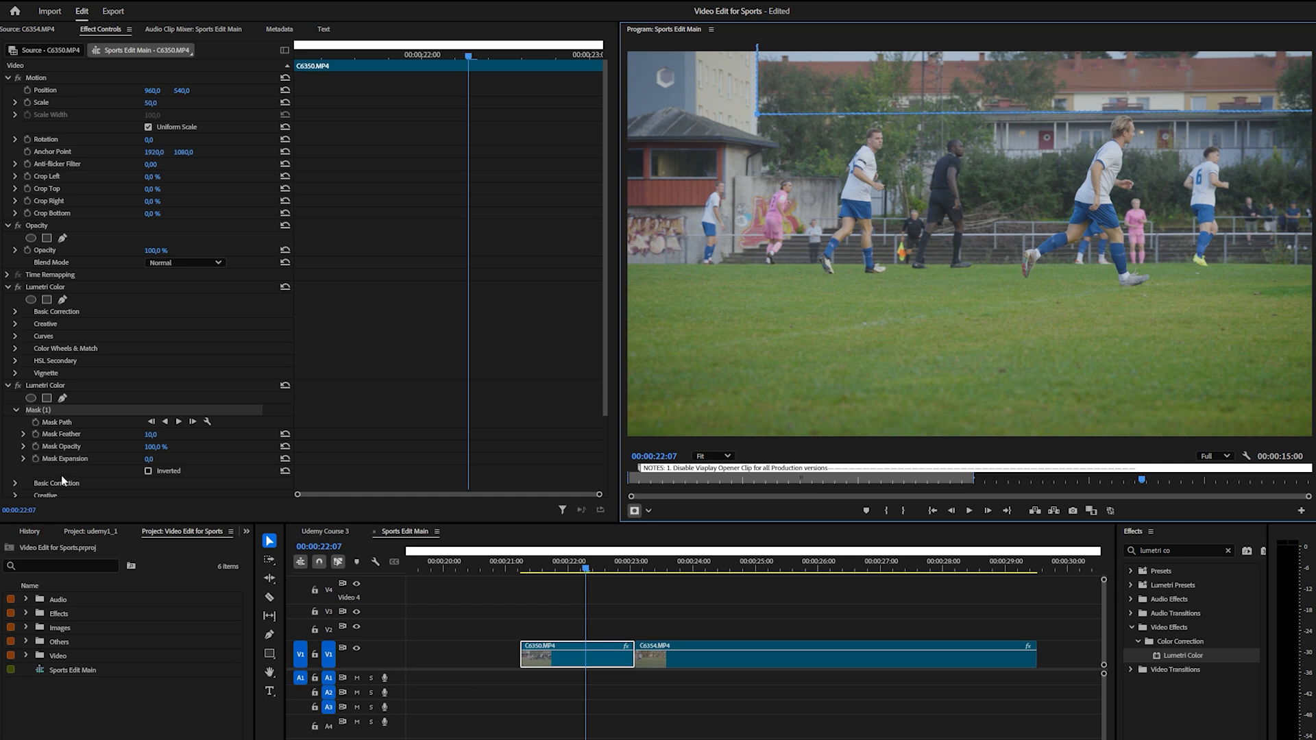
pyautogui.moveTo(152, 434); pyautogui.dragTo(155, 434)
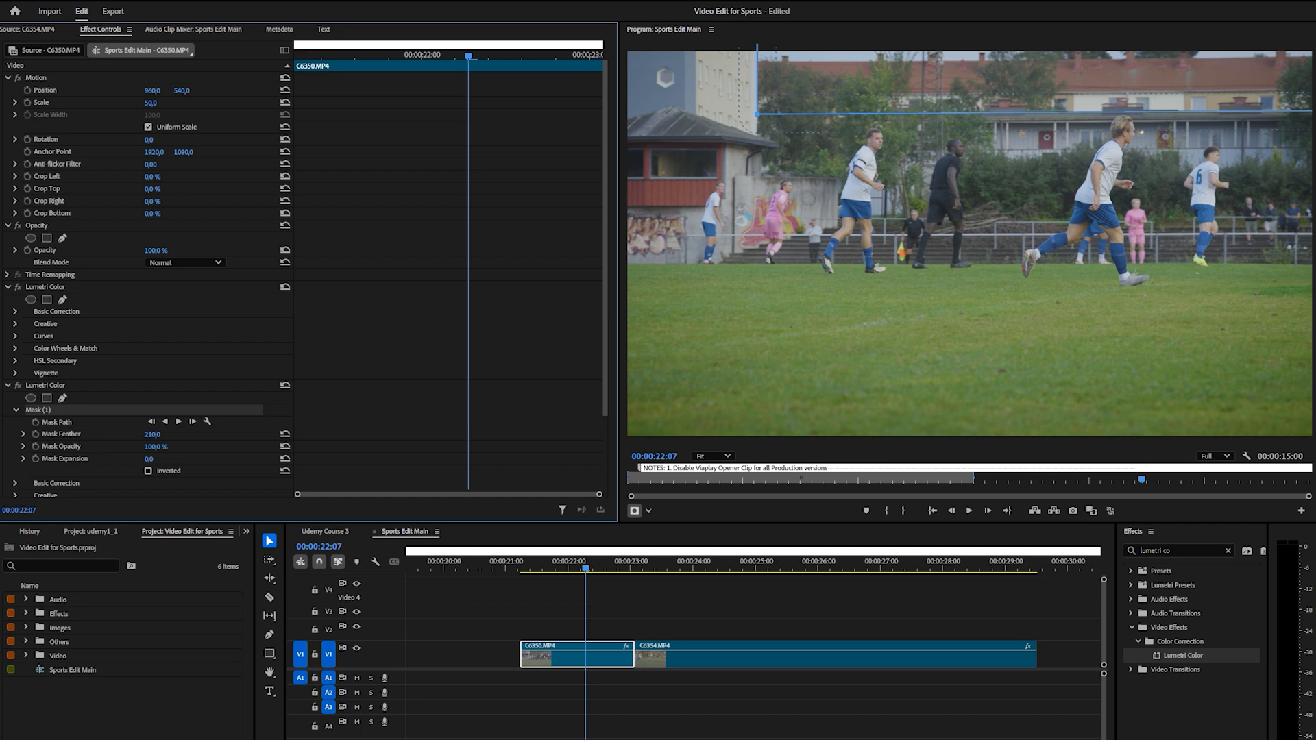
# In the masked effect's Basic Correction, set Exposure to 0,3 and raise the Saturation
pyautogui.click(15, 411)
pyautogui.click(15, 423)
pyautogui.scroll(-5, 101, 455)
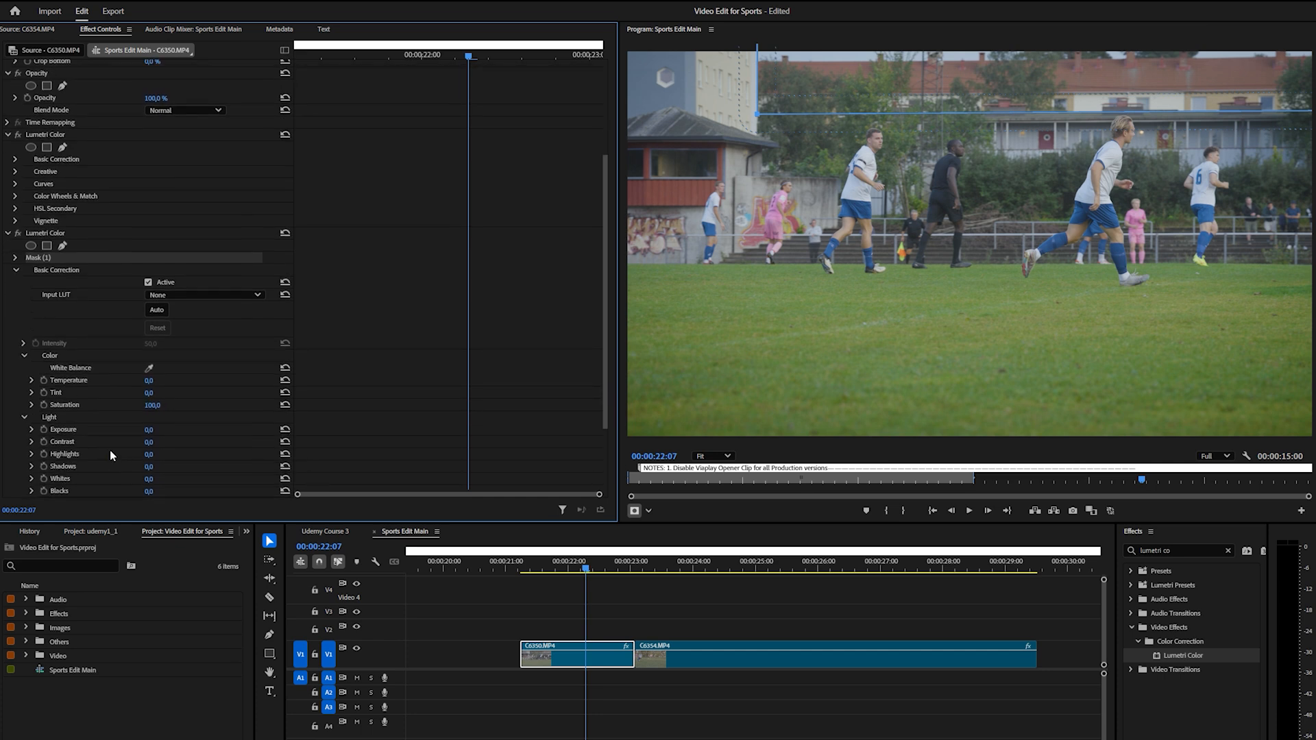
pyautogui.scroll(-2, 137, 407)
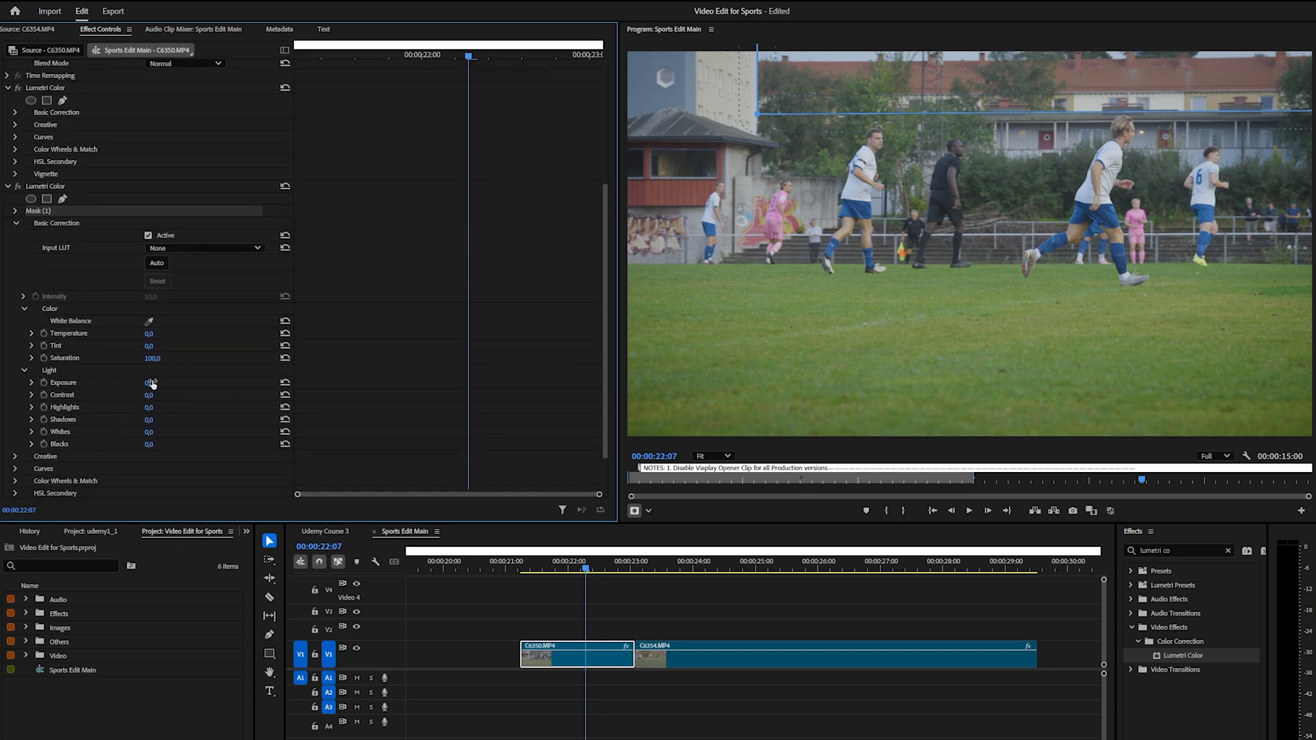
pyautogui.moveTo(148, 383)
pyautogui.mouseDown()
pyautogui.moveTo(163, 383)
pyautogui.moveTo(151, 383)
pyautogui.mouseUp()
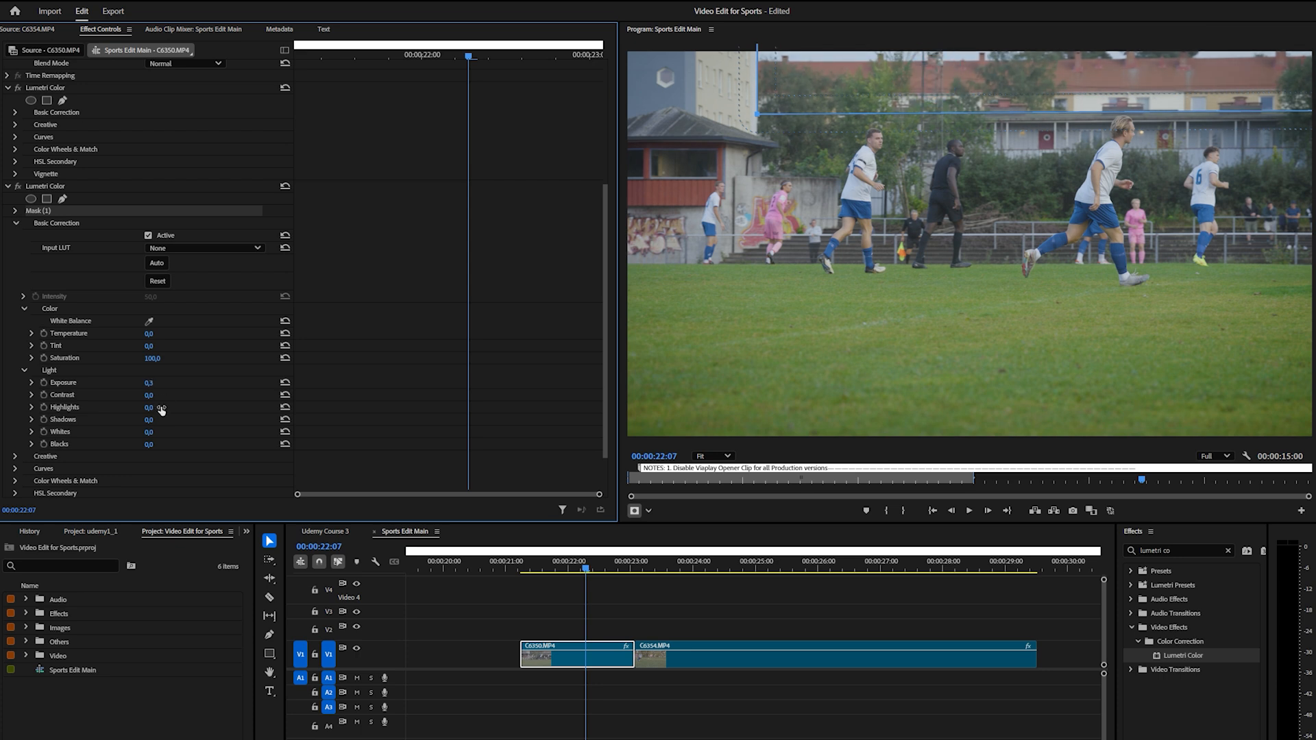
pyautogui.click(156, 359)
pyautogui.click(199, 366)
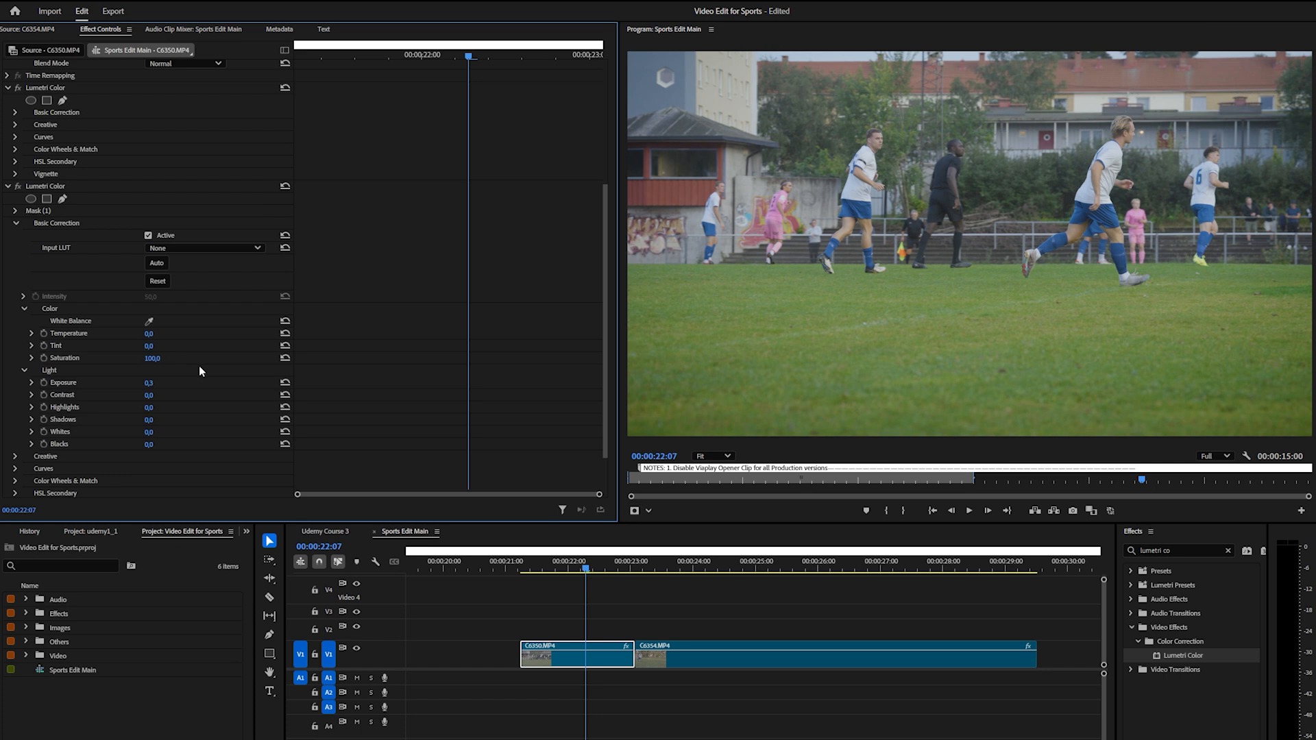
pyautogui.moveTo(154, 360); pyautogui.dragTo(155, 360)
pyautogui.click(8, 187)
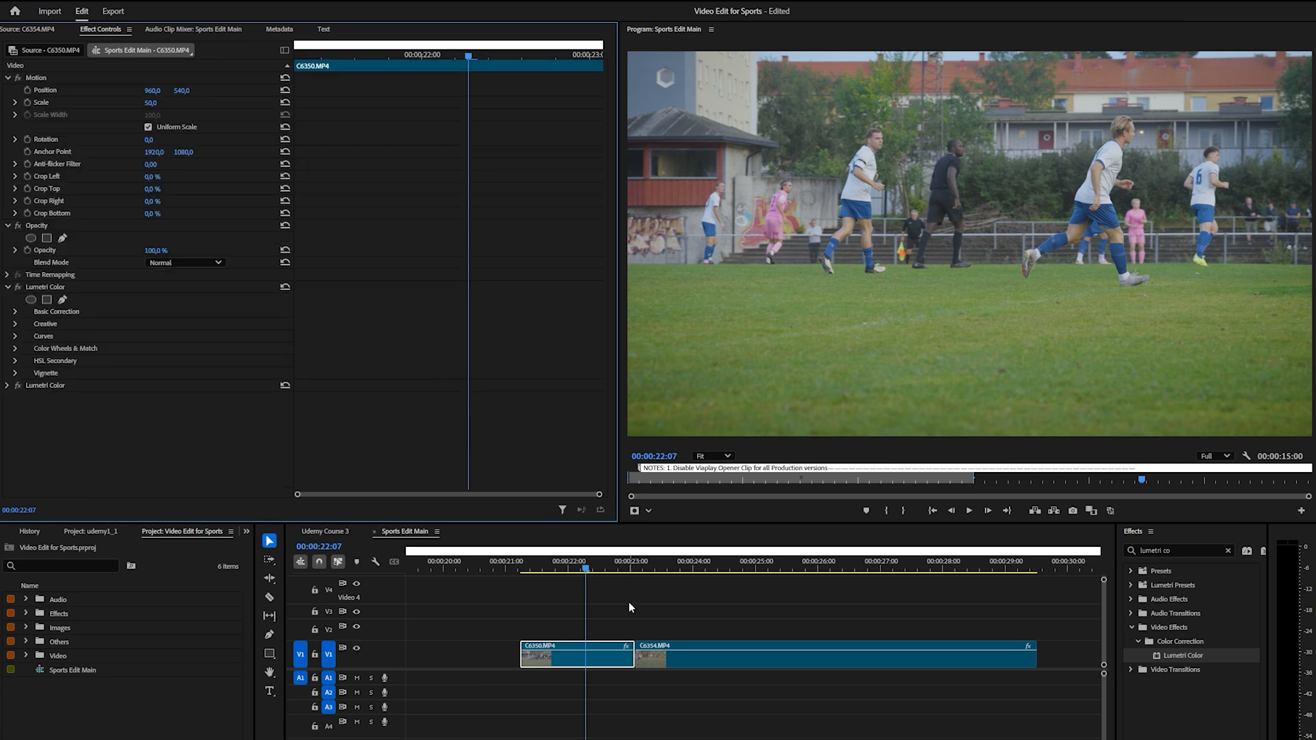
# Copy the first Lumetri Color effect from clip C6350.MP4 and paste it onto clip C6354.MP4
pyautogui.click(631, 569)
pyautogui.moveTo(631, 569); pyautogui.dragTo(649, 571)
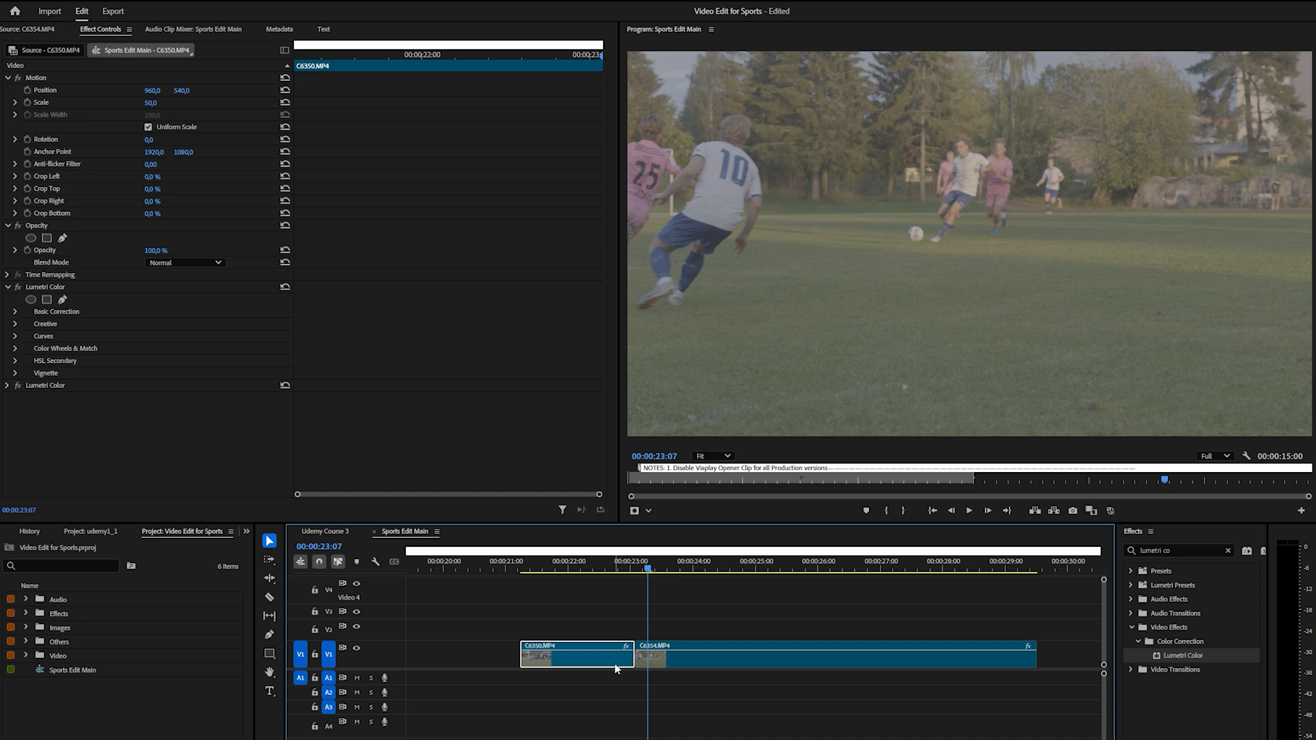
pyautogui.click(63, 289)
pyautogui.rightClick(48, 288)
pyautogui.click(77, 358)
pyautogui.click(714, 662)
pyautogui.rightClick(74, 321)
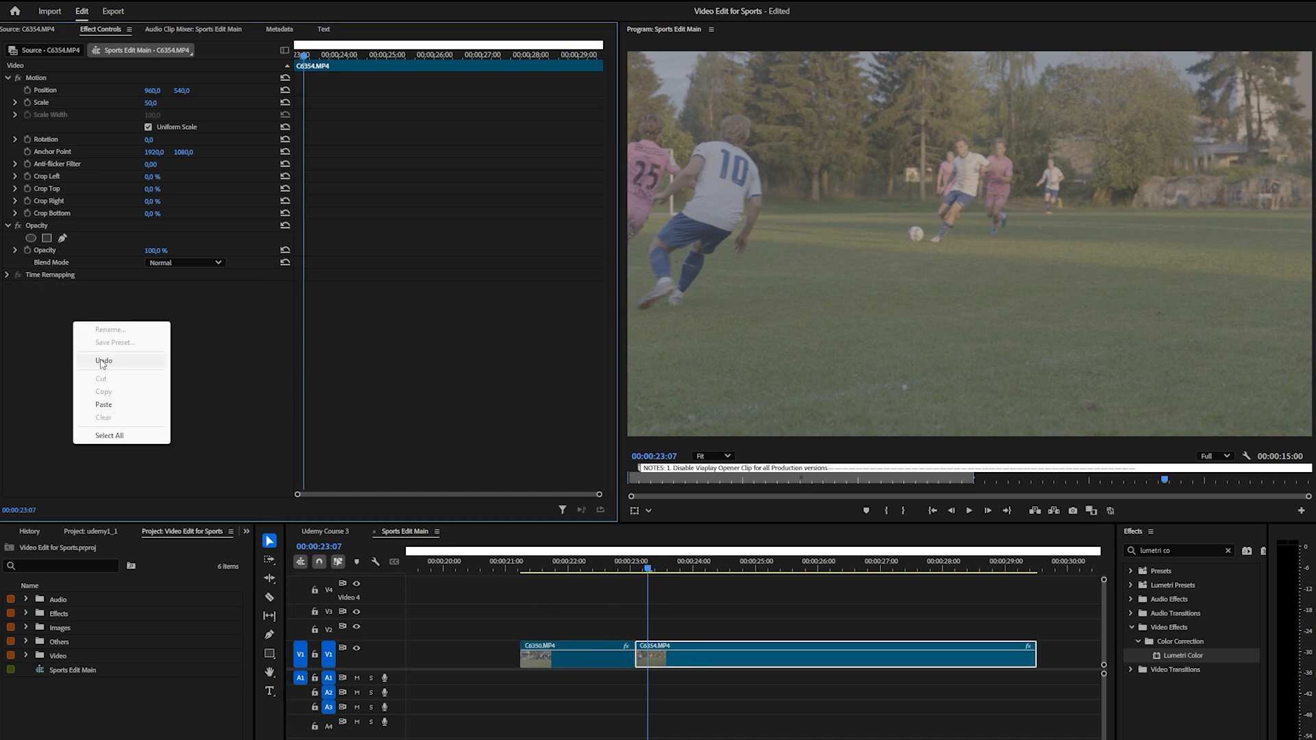
pyautogui.click(103, 404)
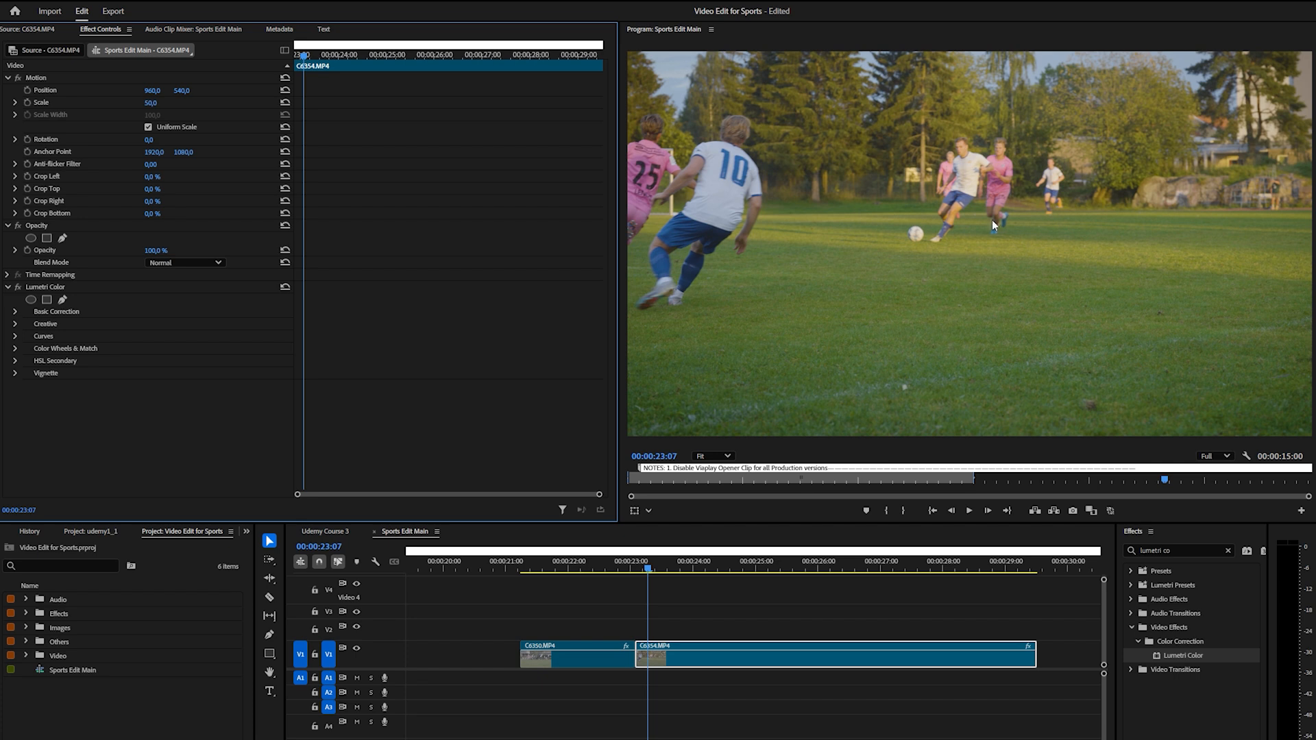
# Lower the Basic Correction Saturation of clip C6354.MP4 to 113,1
pyautogui.click(15, 312)
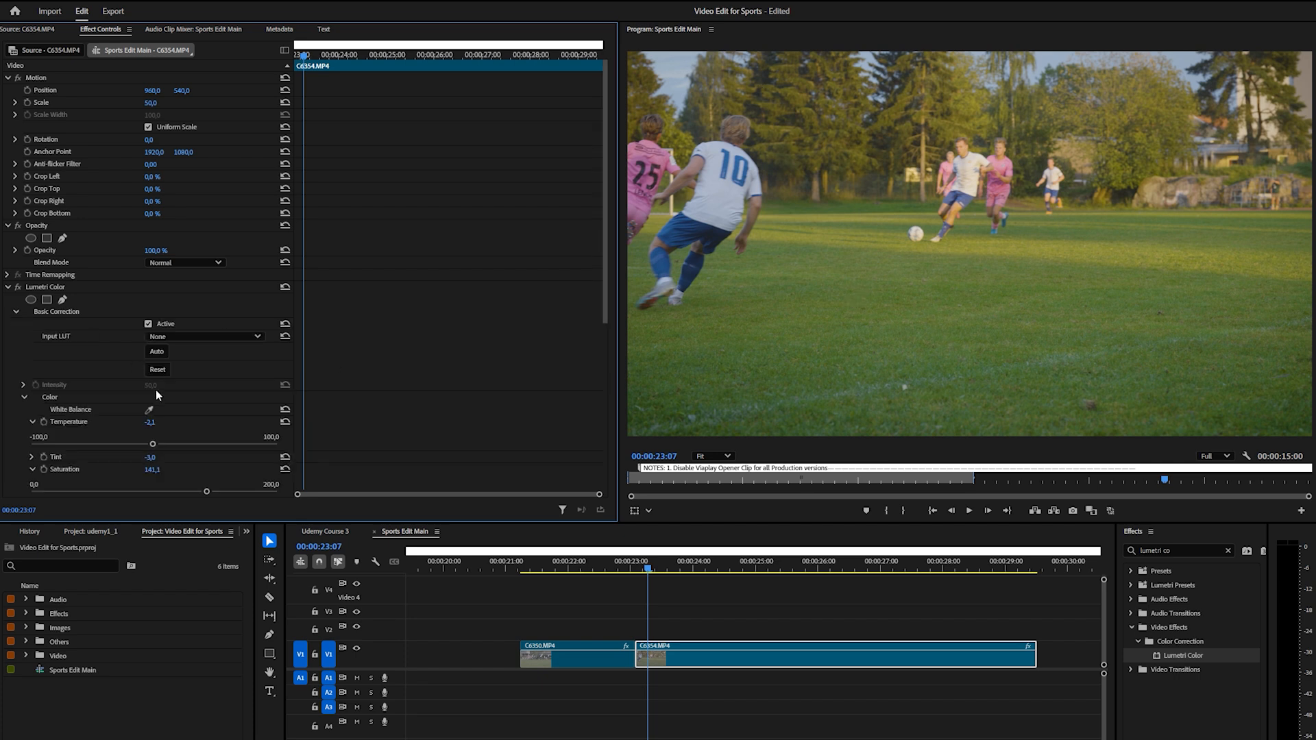
pyautogui.scroll(-2, 178, 404)
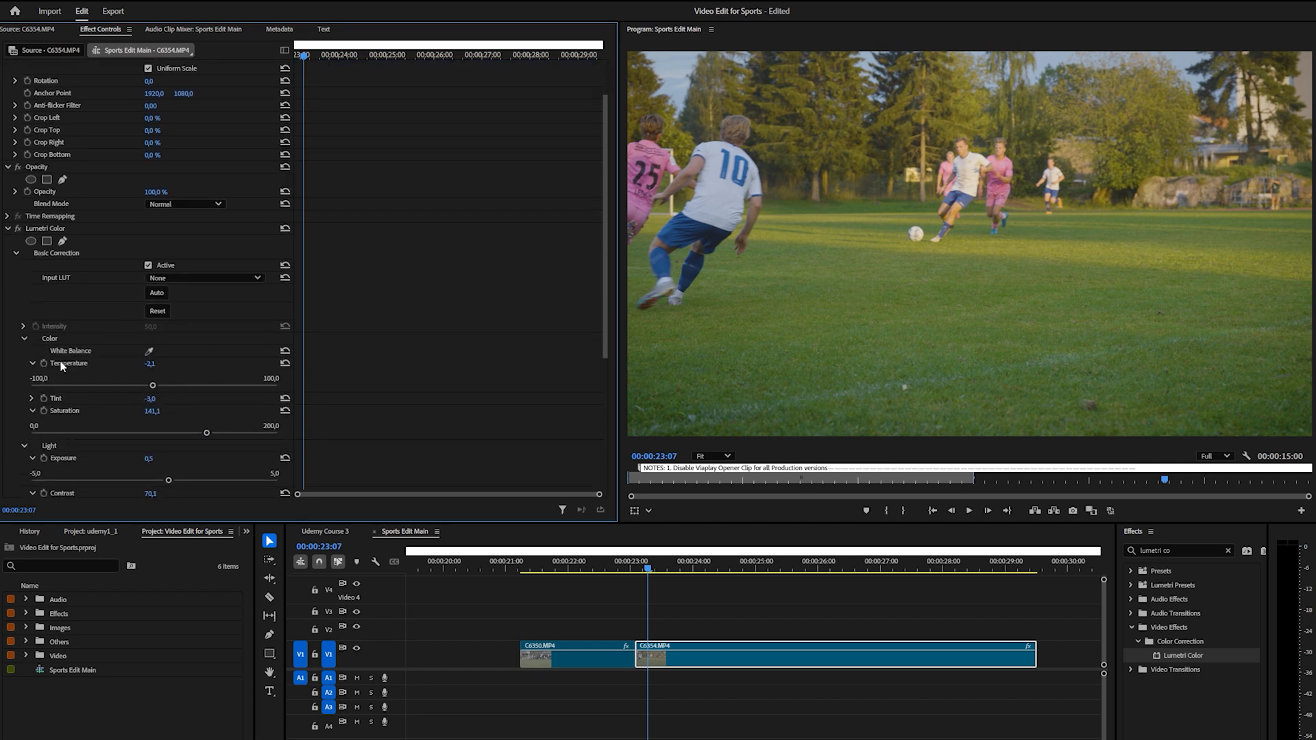
pyautogui.moveTo(207, 433); pyautogui.dragTo(152, 434)
pyautogui.scroll(-3, 117, 417)
pyautogui.scroll(2, 117, 416)
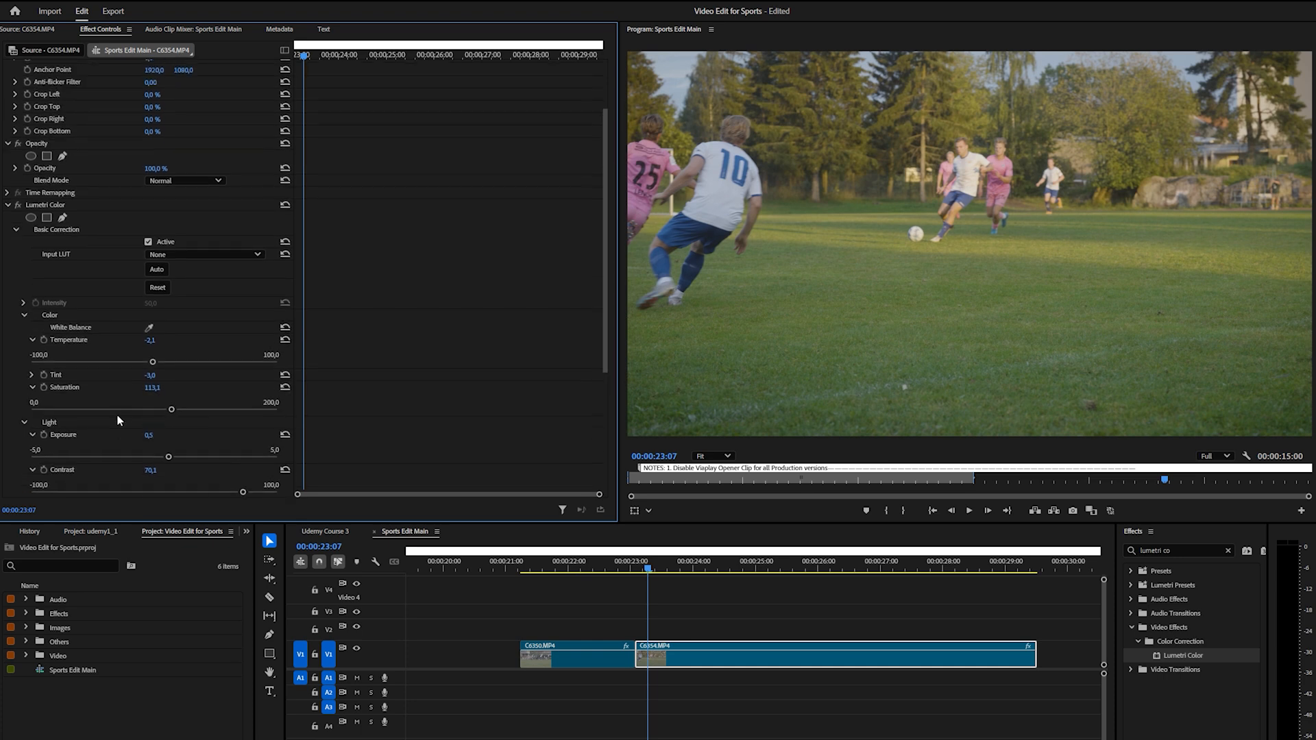
pyautogui.click(16, 244)
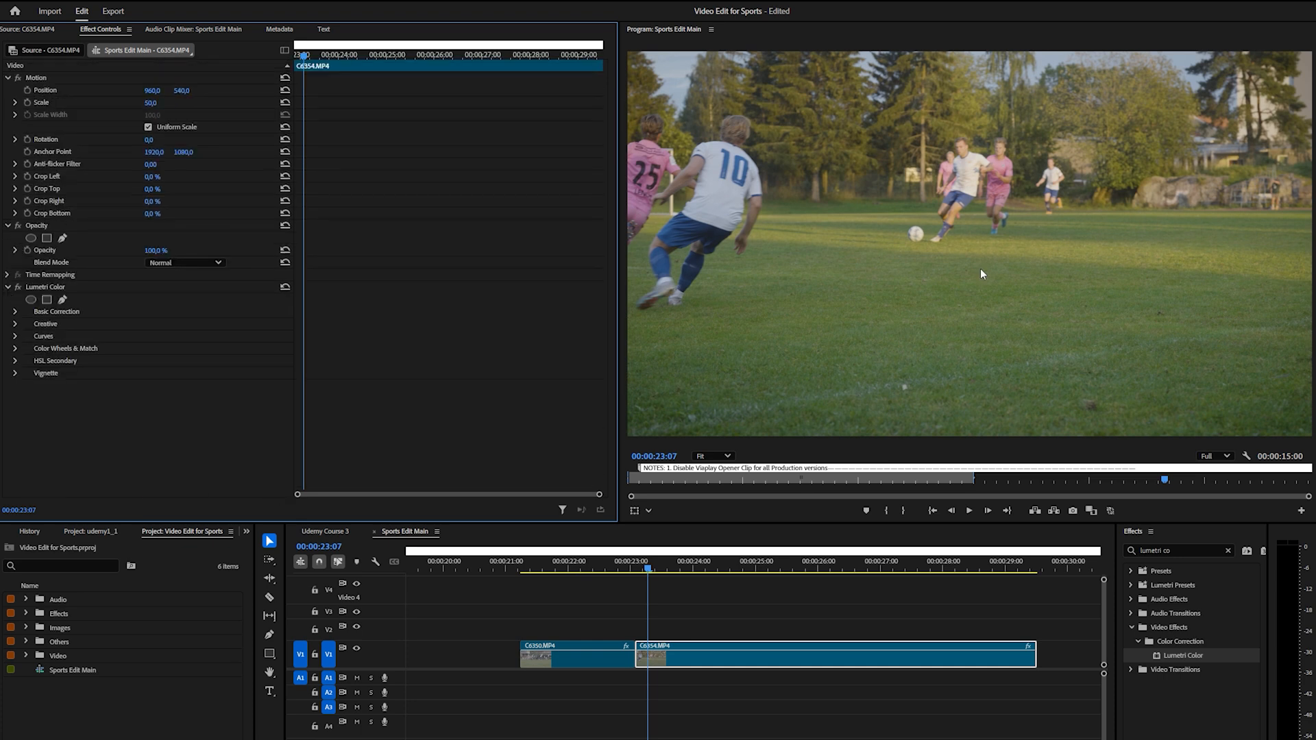
# Boost the greens of C6354.MP4 to the maximum on the Hue vs Sat curve and compare with the curve switched off
pyautogui.click(677, 665)
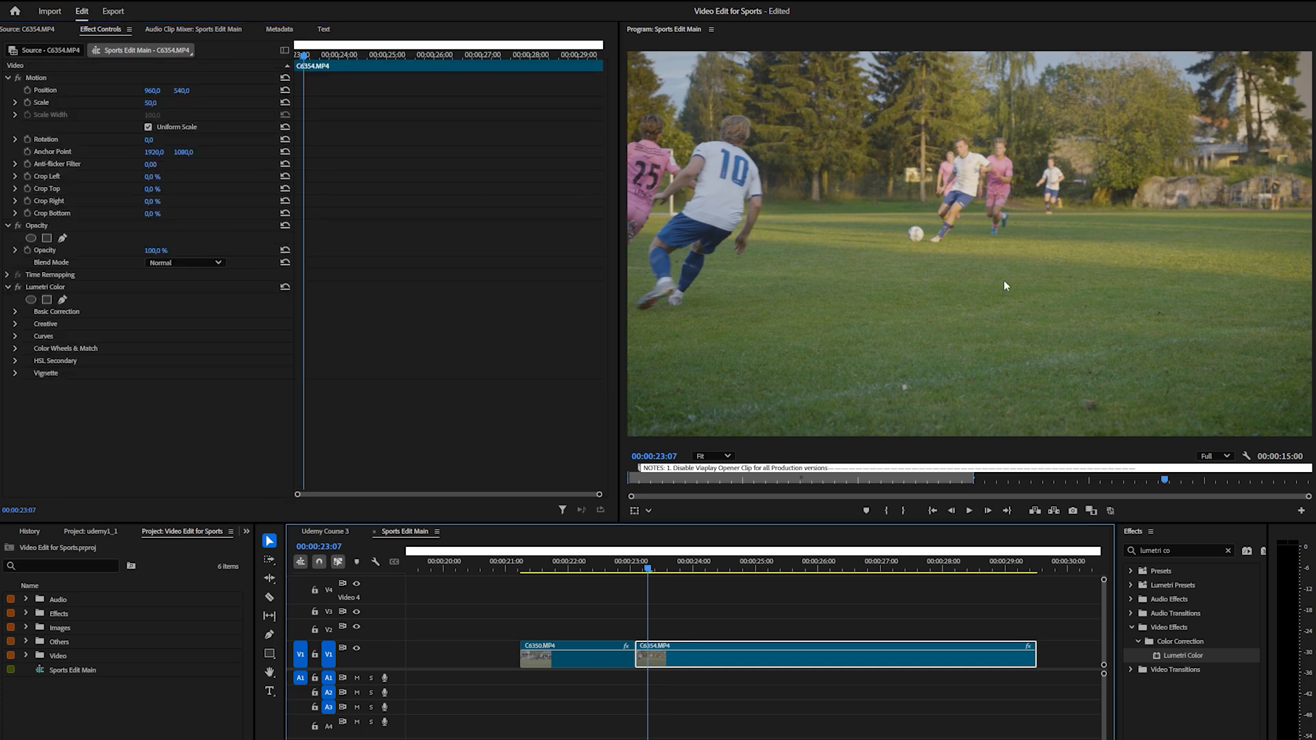
pyautogui.click(14, 337)
pyautogui.moveTo(605, 181); pyautogui.dragTo(591, 329)
pyautogui.click(202, 178)
pyautogui.click(249, 178)
pyautogui.moveTo(229, 178); pyautogui.dragTo(229, 120)
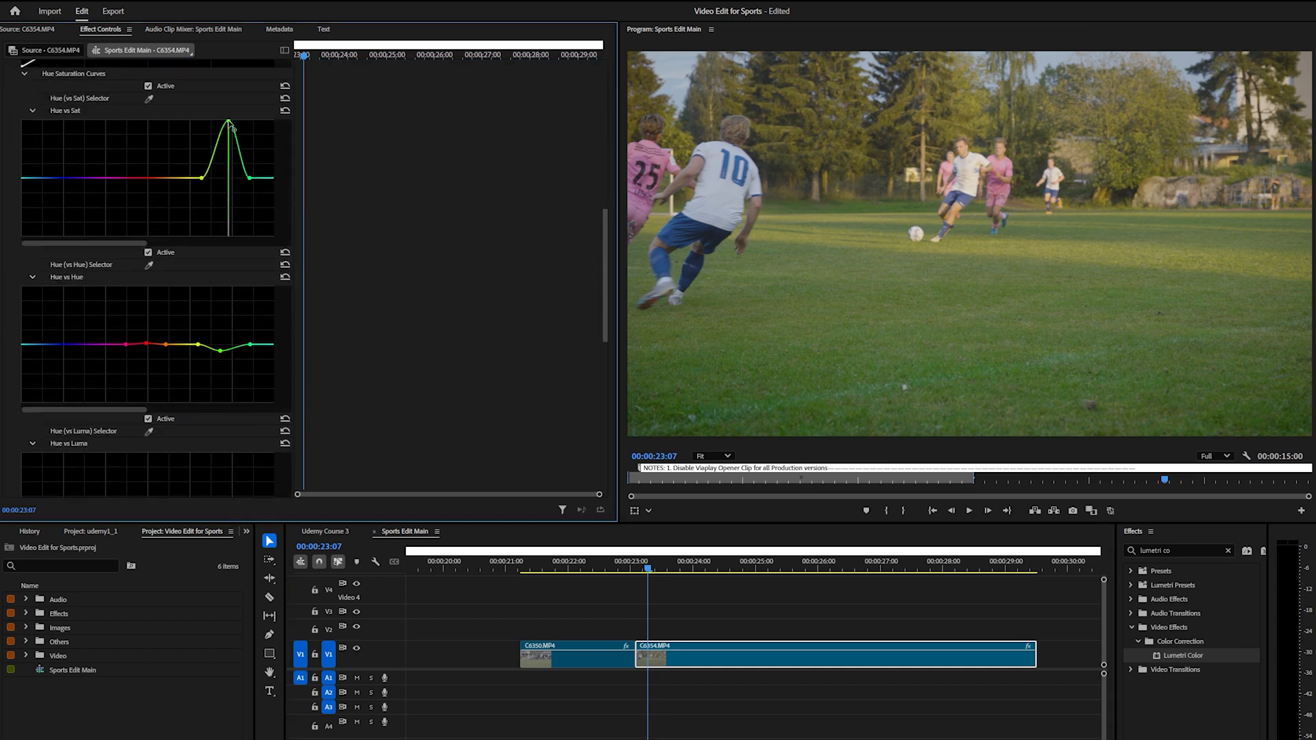
pyautogui.click(148, 86)
pyautogui.click(148, 85)
# Moderately raise the saturation of the blues on the Hue vs Sat curve of C6354.MP4
pyautogui.scroll(1, 89, 233)
pyautogui.click(77, 225)
pyautogui.click(27, 225)
pyautogui.moveTo(61, 225); pyautogui.dragTo(57, 200)
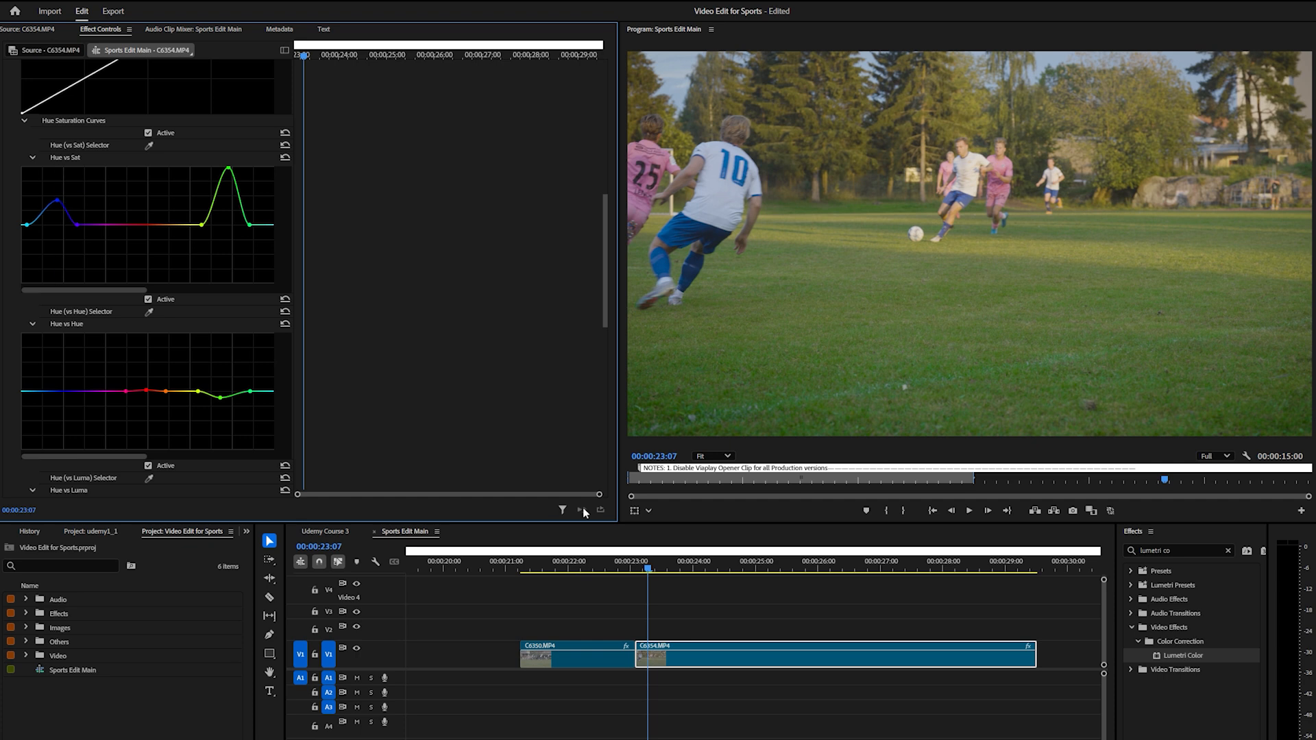
# Play the sequence from the start of C6350.MP4 to review both graded clips
pyautogui.moveTo(651, 568); pyautogui.dragTo(526, 575)
pyautogui.click(971, 512)
pyautogui.press('space')
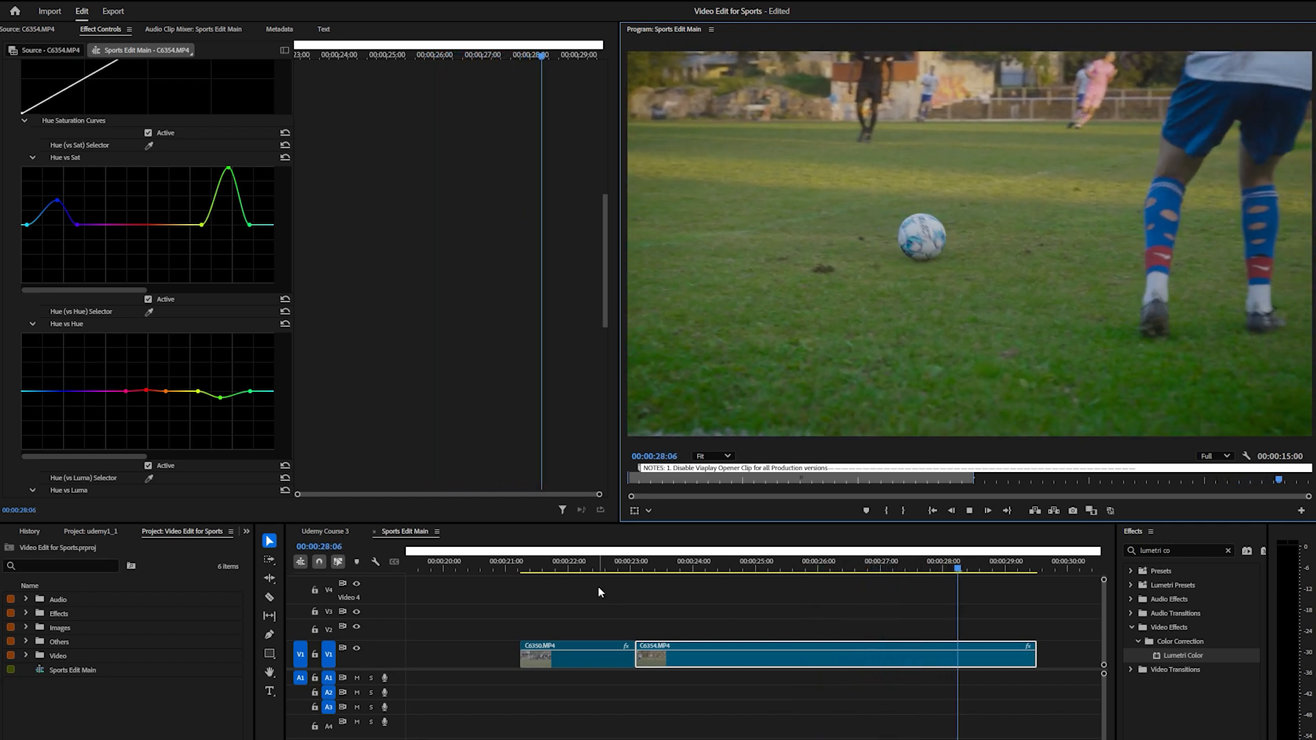
# Return to the start of C6350.MP4 and disable the main Lumetri Color effect on both clips for a before-and-after comparison
pyautogui.click(534, 568)
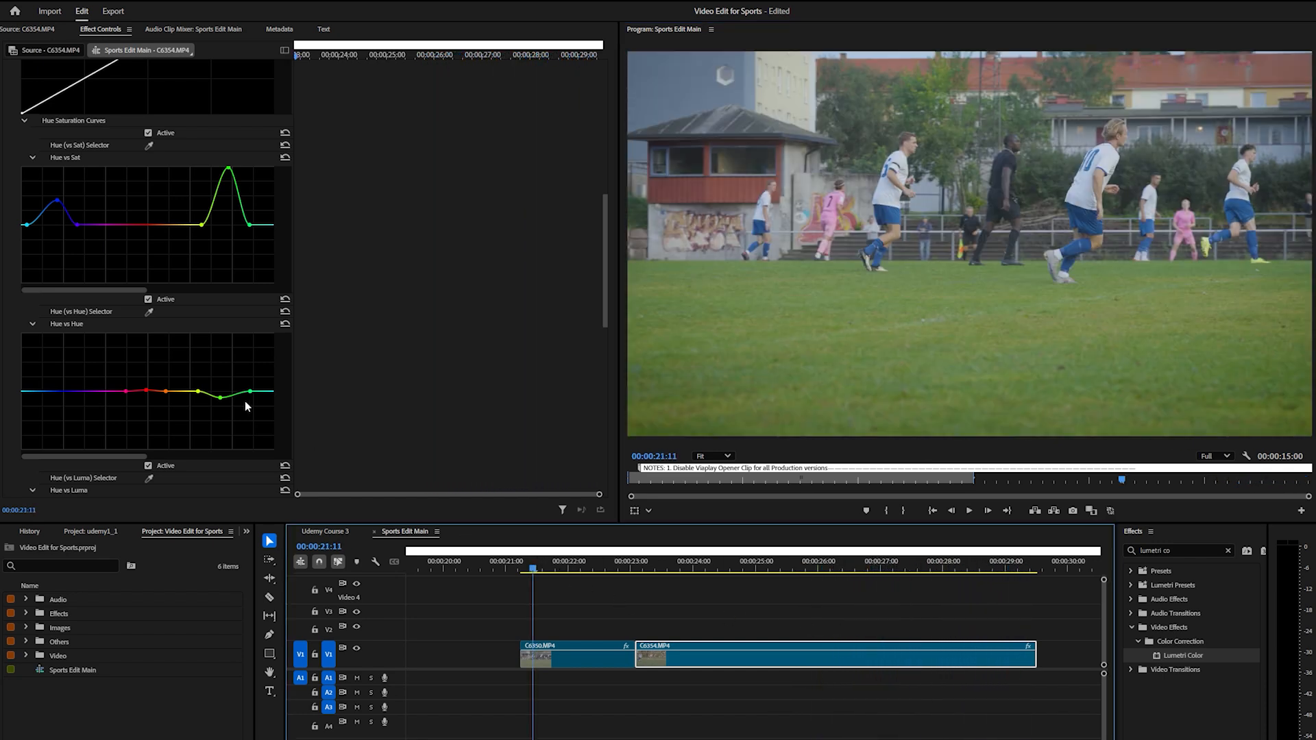
pyautogui.moveTo(604, 275); pyautogui.dragTo(608, 173)
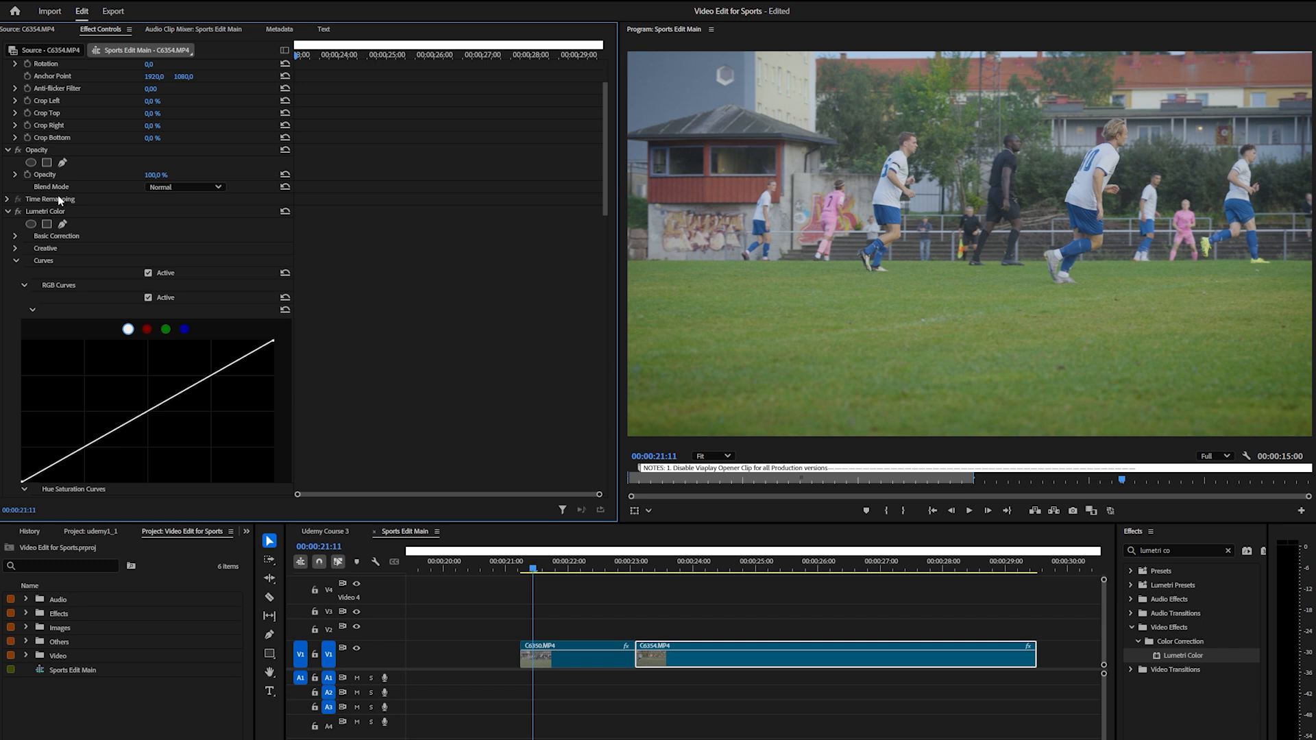
pyautogui.click(18, 212)
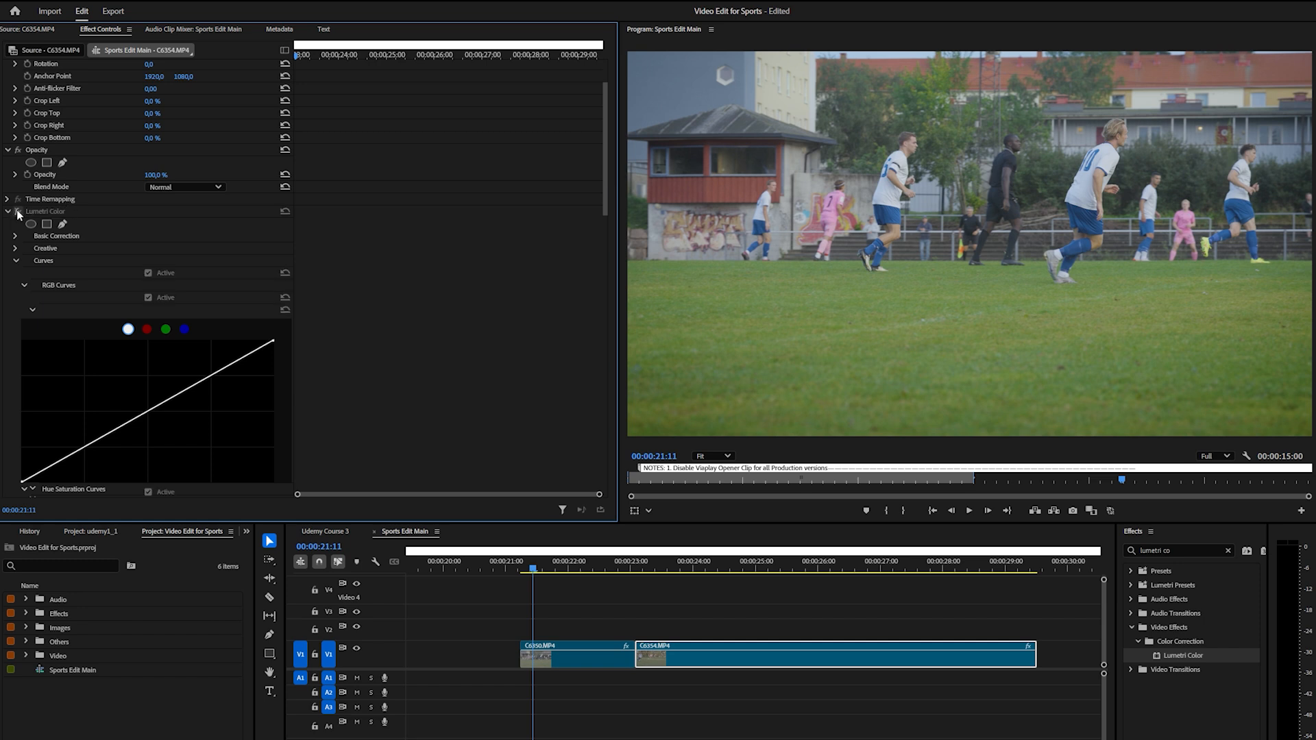
pyautogui.click(564, 662)
pyautogui.click(19, 287)
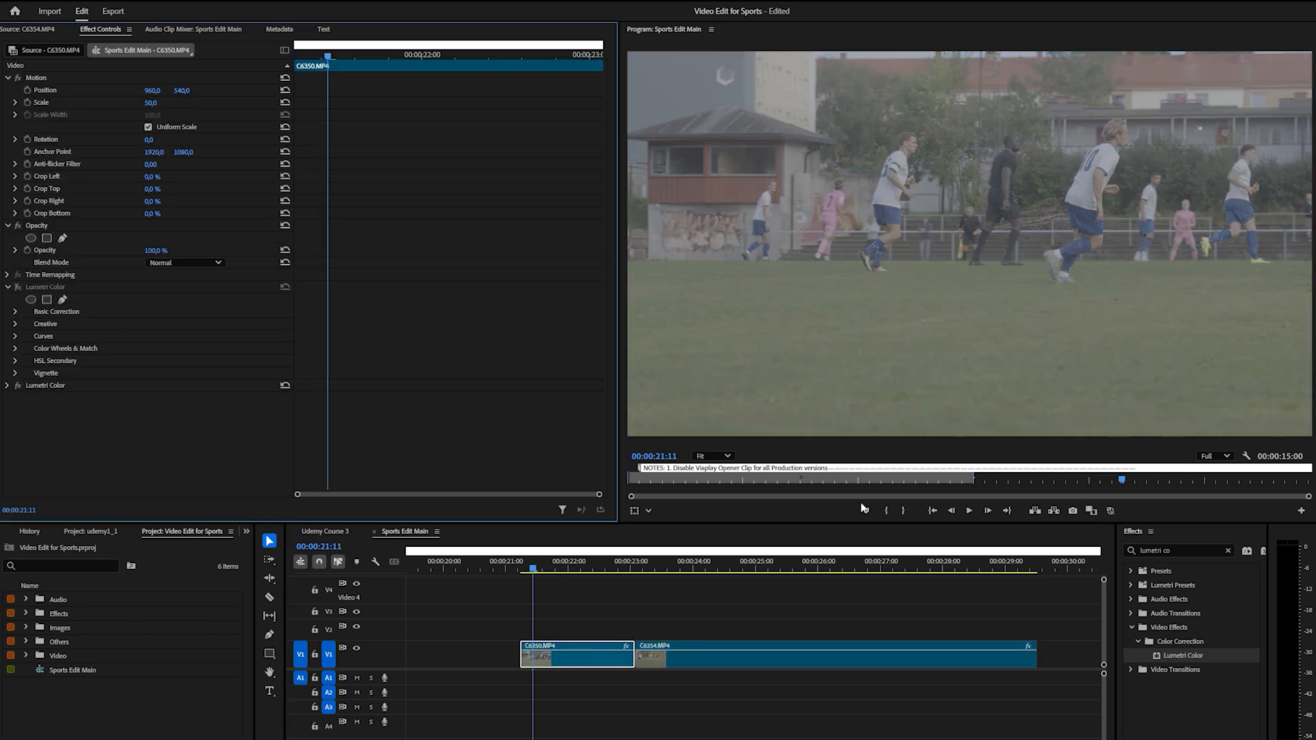
# Play the ungraded footage and re-enable Lumetri Color on C6354.MP4 during playback to compare the grade
pyautogui.click(967, 512)
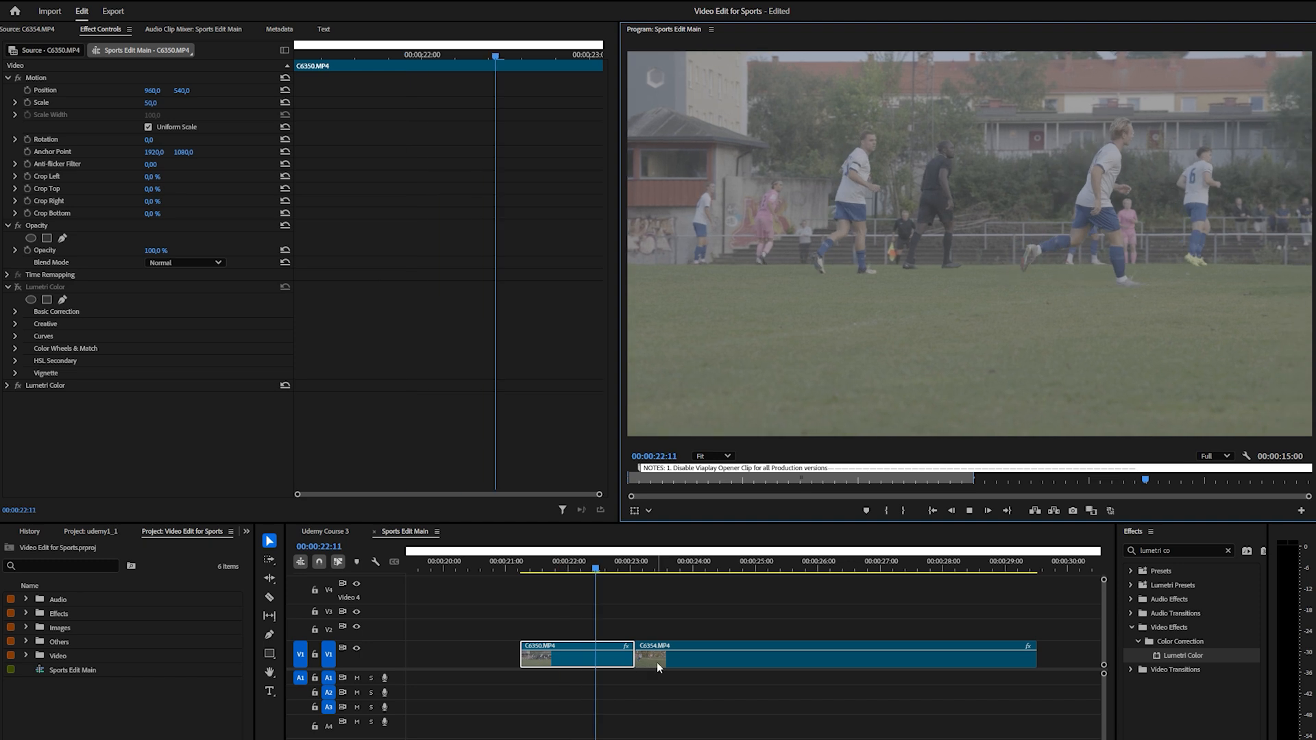
pyautogui.click(657, 663)
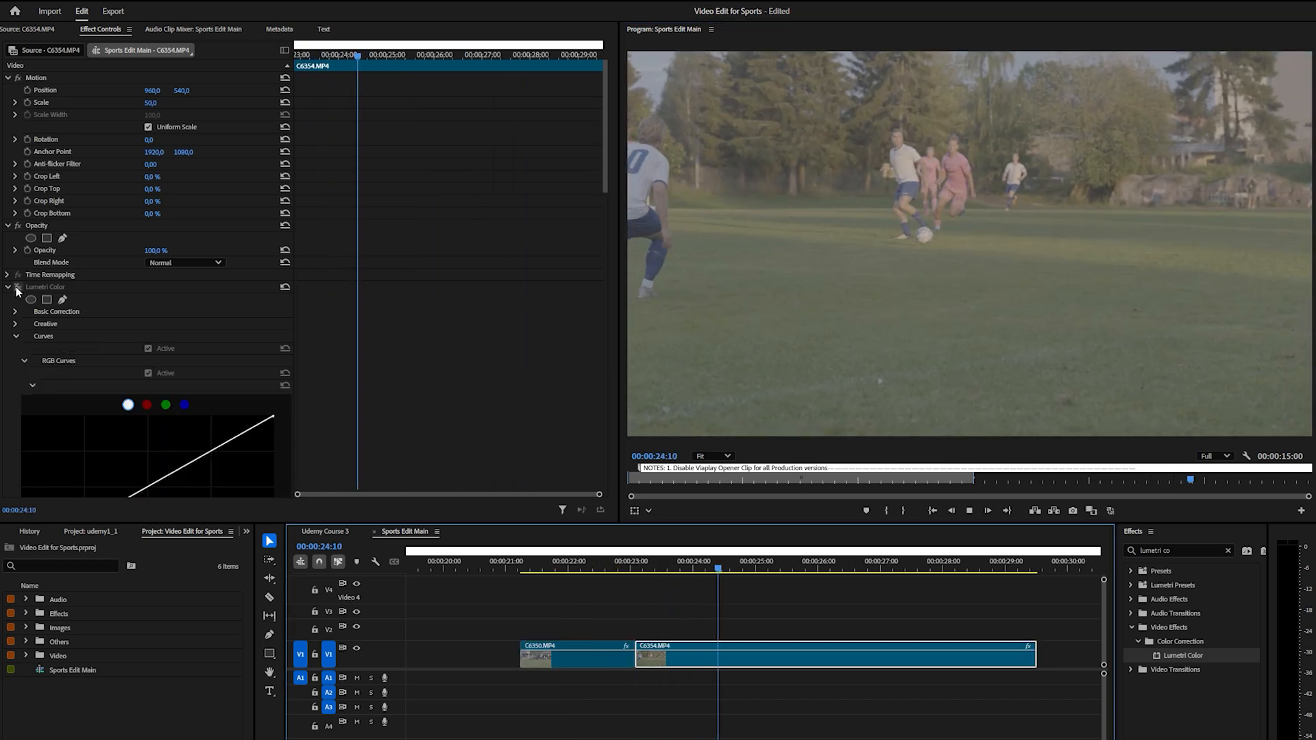
pyautogui.click(19, 288)
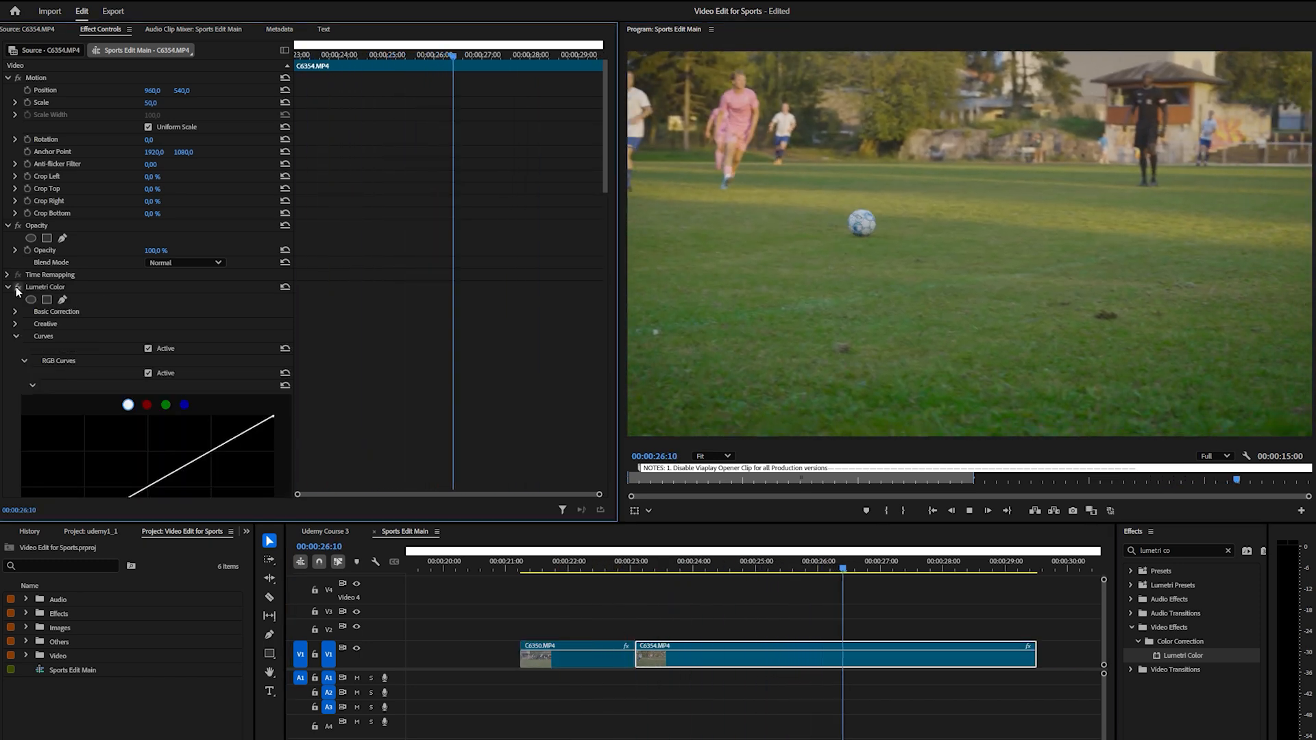